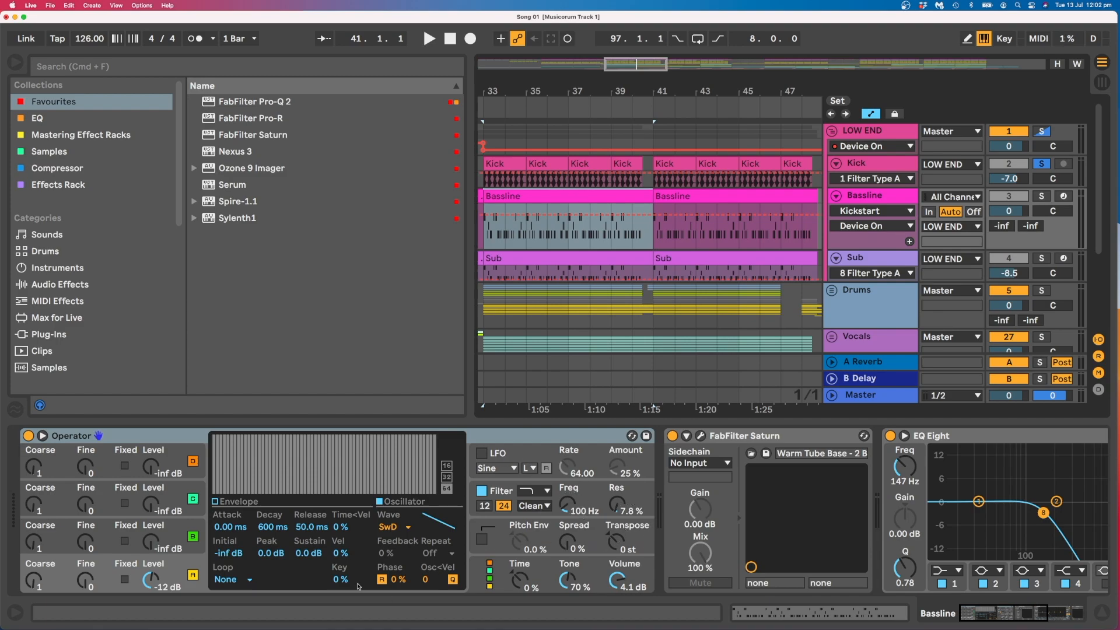
Show the filter envelope of the Bassline's Operator and inspect the FabFilter Saturn, EQ Eight and Kickstart devices in its chain.
click(493, 494)
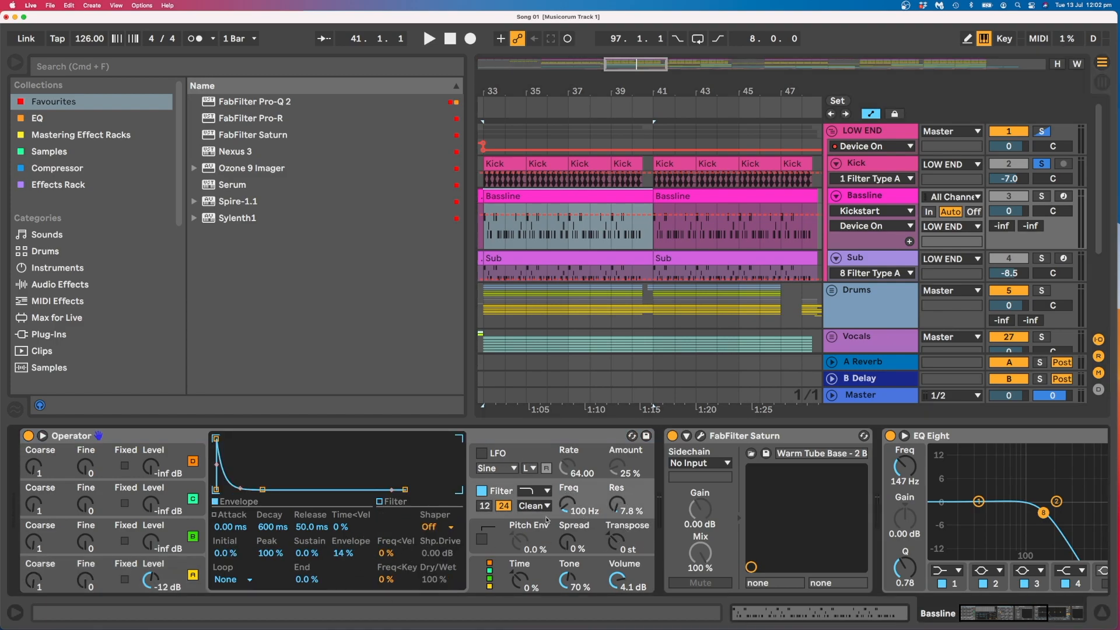
scroll(761, 486, right, 5)
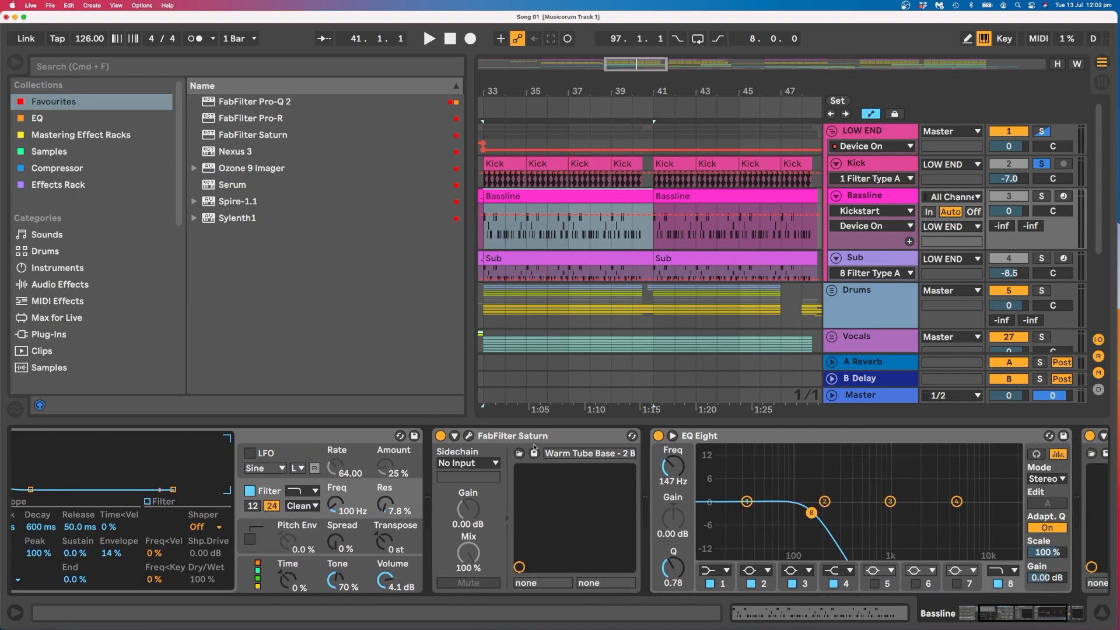
scroll(583, 445, right, 5)
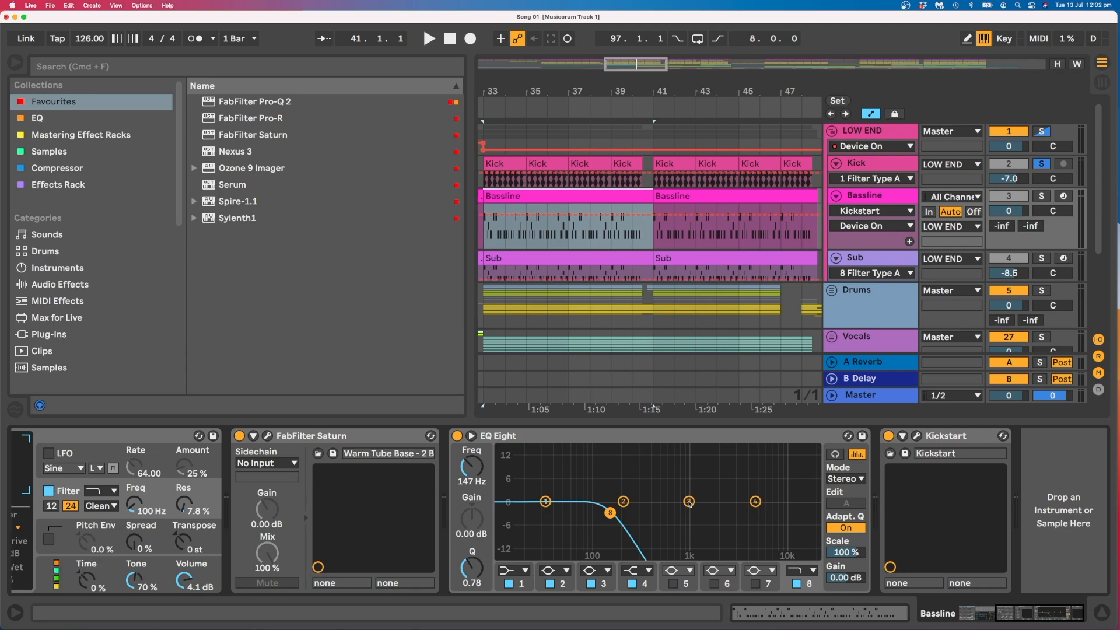
Open the notes of the Bassline MIDI clip at bar 33 and play the track back soloed.
key(z)
double_click(612, 200)
key(space)
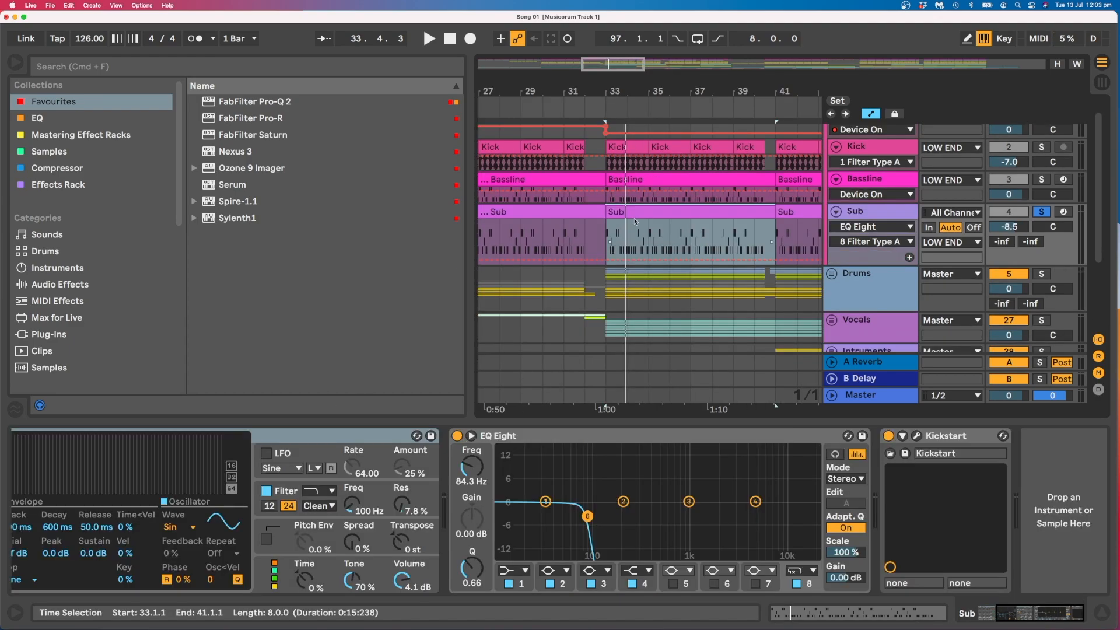
Select the Sub clip at bar 33 and bring the Sub track's Operator and EQ Eight devices into view.
scroll(635, 221, right, 2)
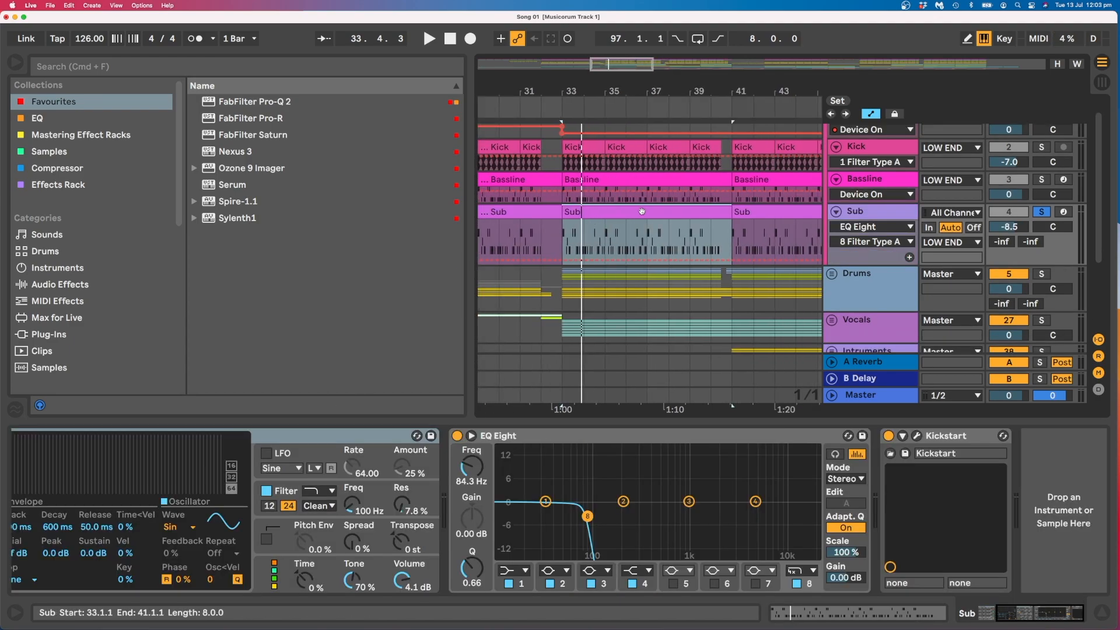
double_click(642, 212)
click(1020, 620)
scroll(360, 541, left, 3)
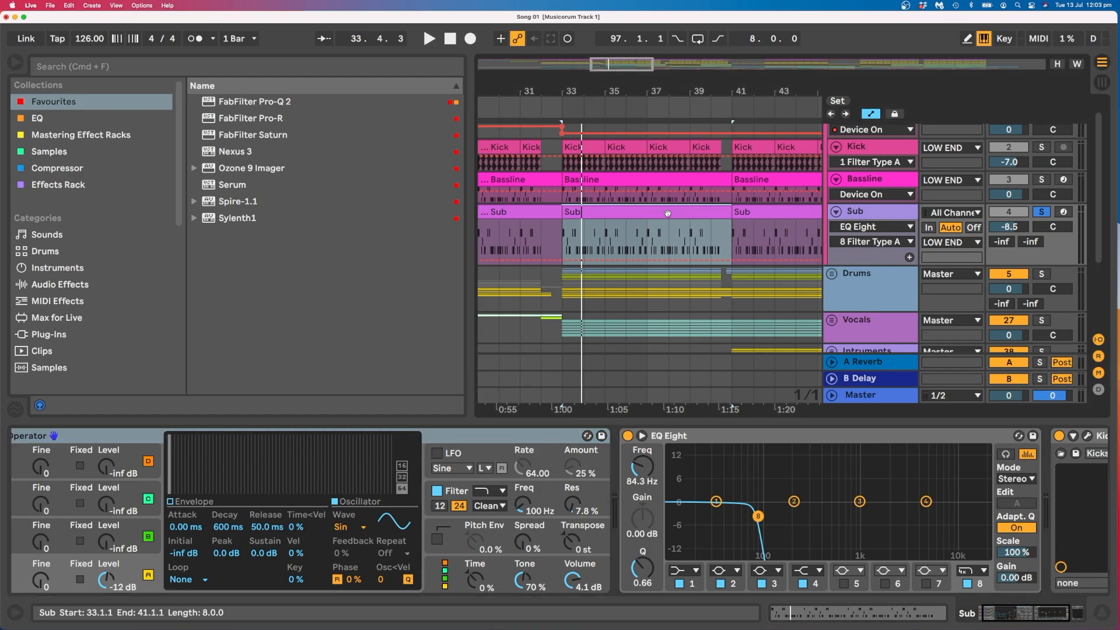
Play the soloed Sub track for about a bar and show its Operator's filter envelope.
key(space)
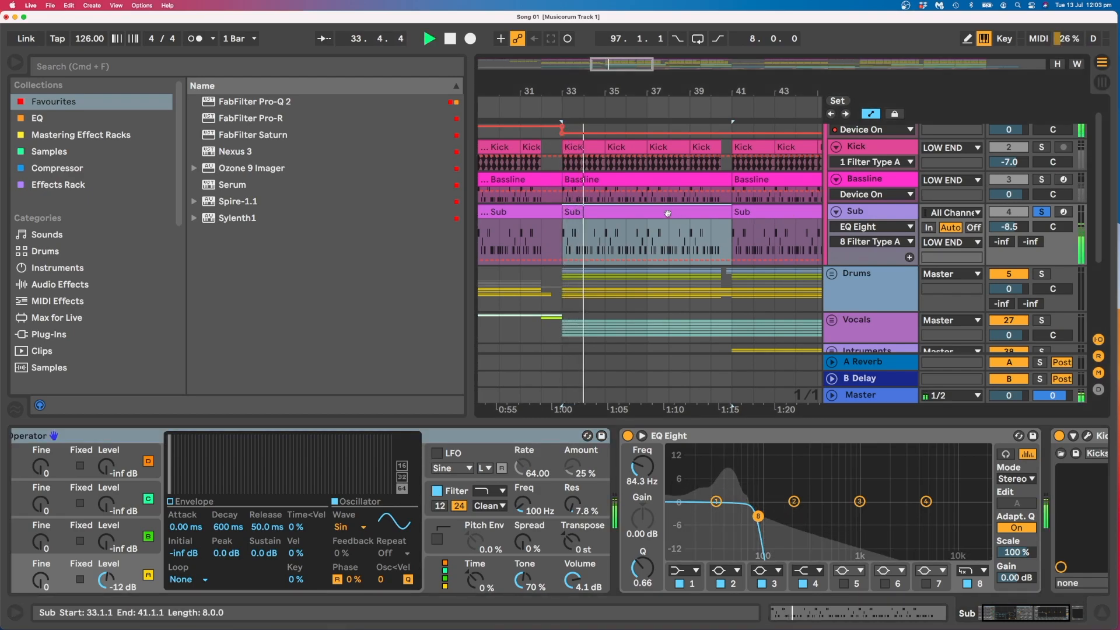
key(space)
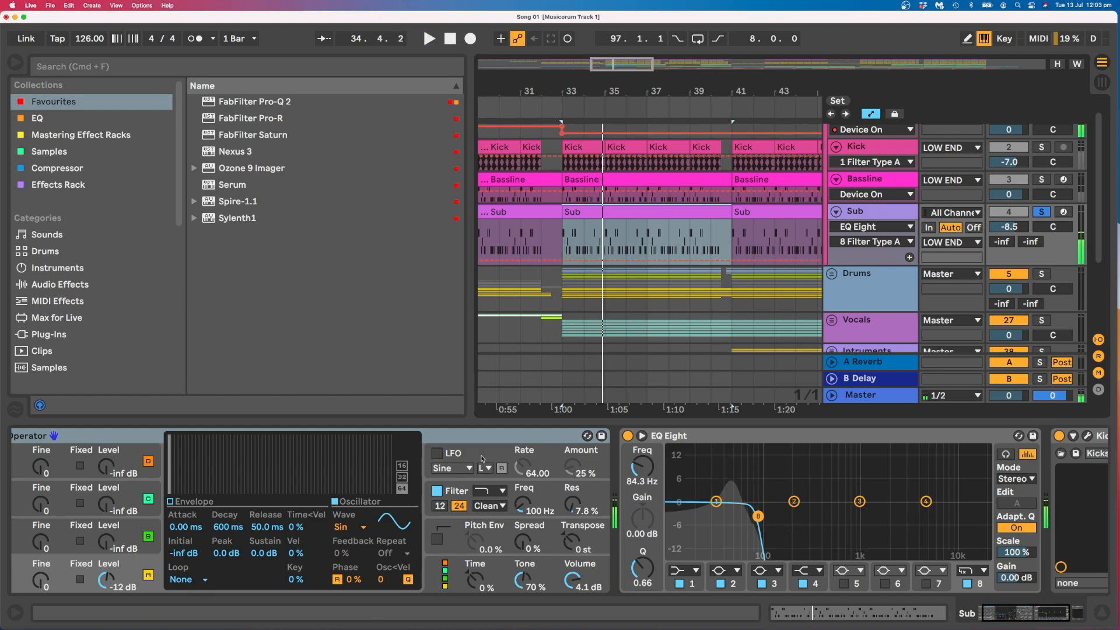
click(475, 492)
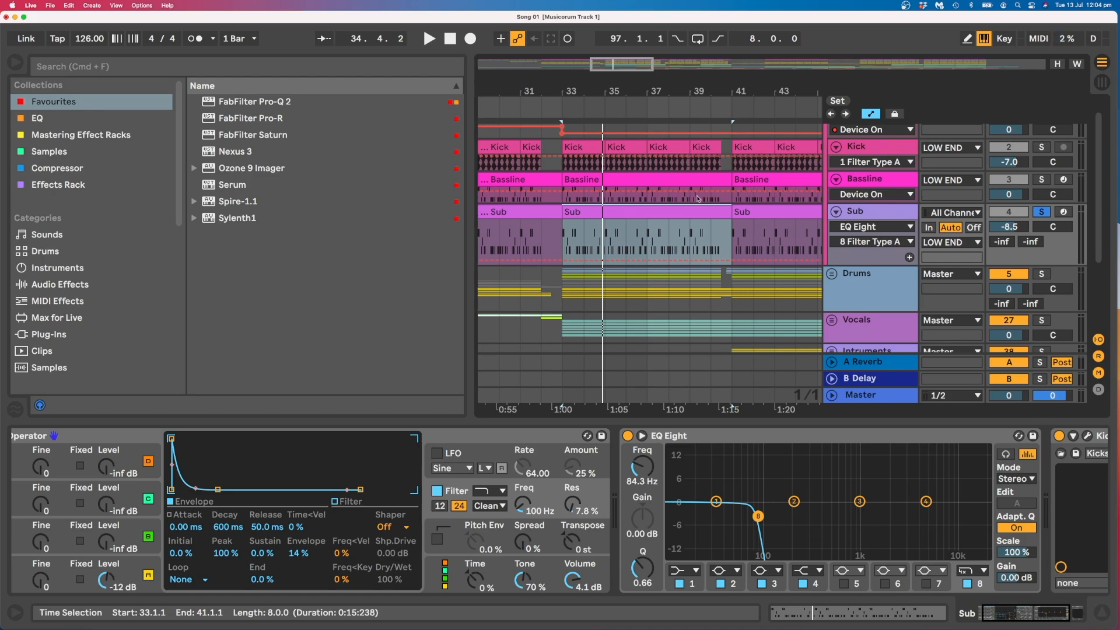
Reduce the height of the Sub track in the LOW END group.
drag(872, 265, 881, 234)
scroll(887, 225, up, 1)
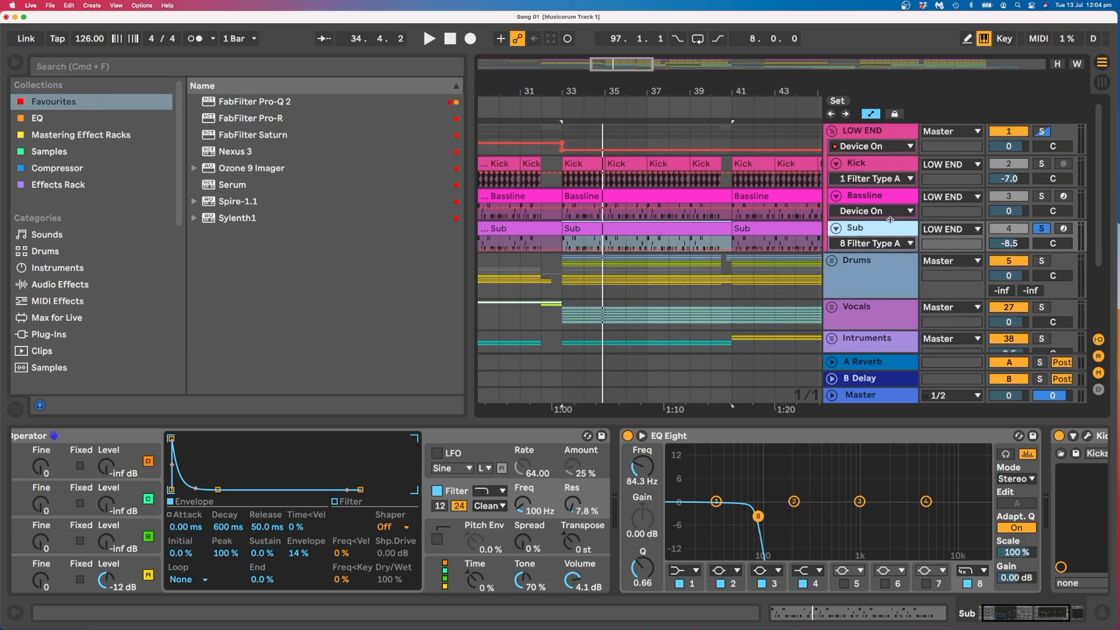
click(562, 133)
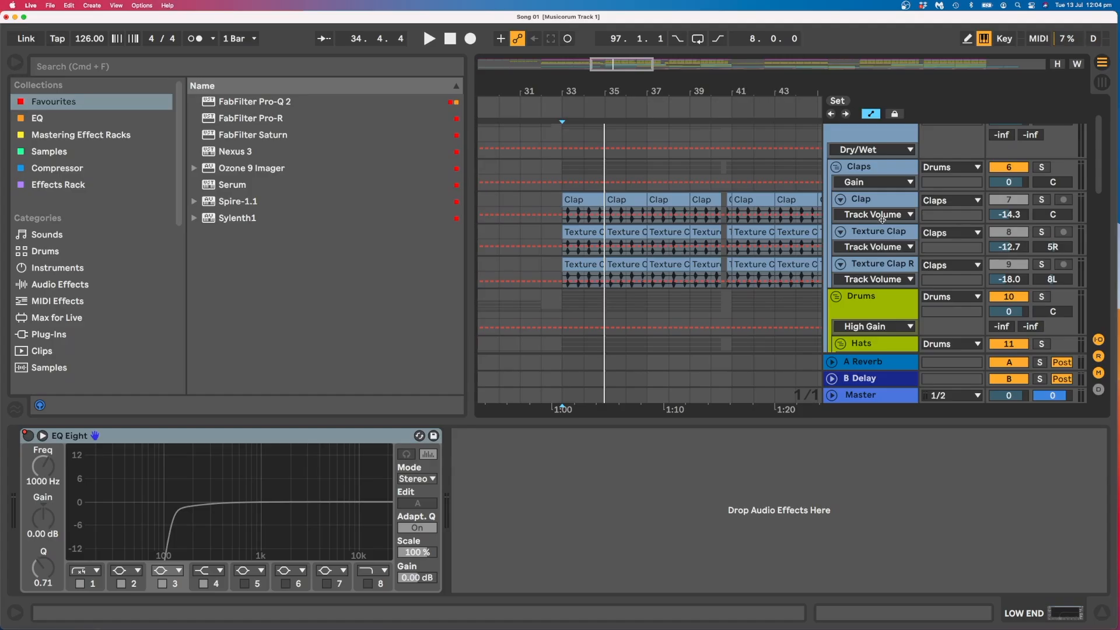
Select the Clap clip at bar 33 in the Claps group and play the Clap track soloed.
click(883, 230)
click(583, 201)
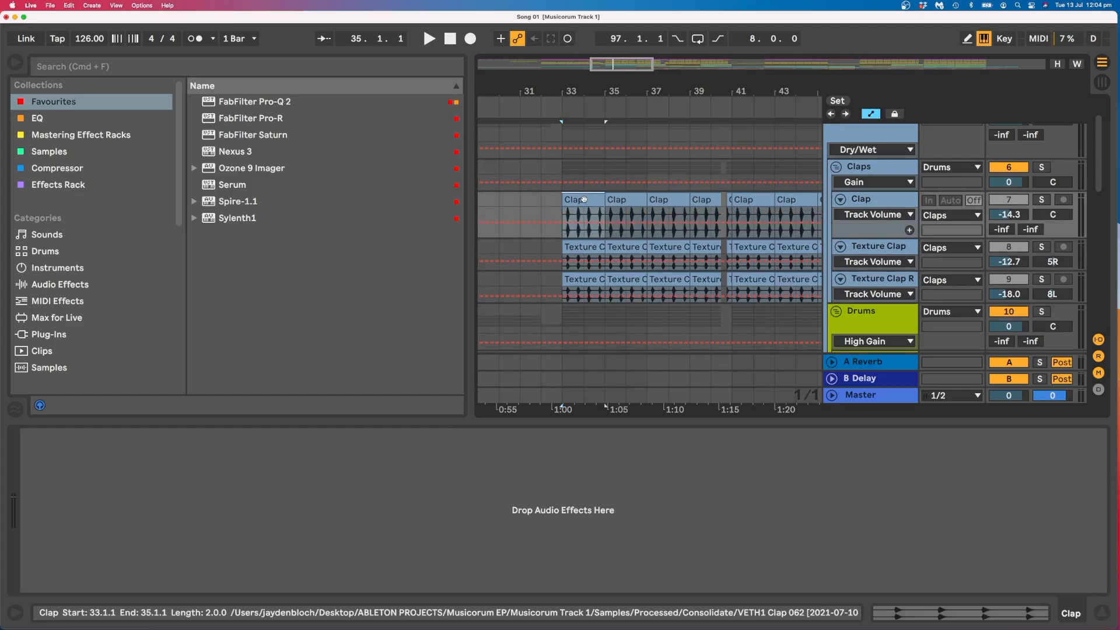
key(space)
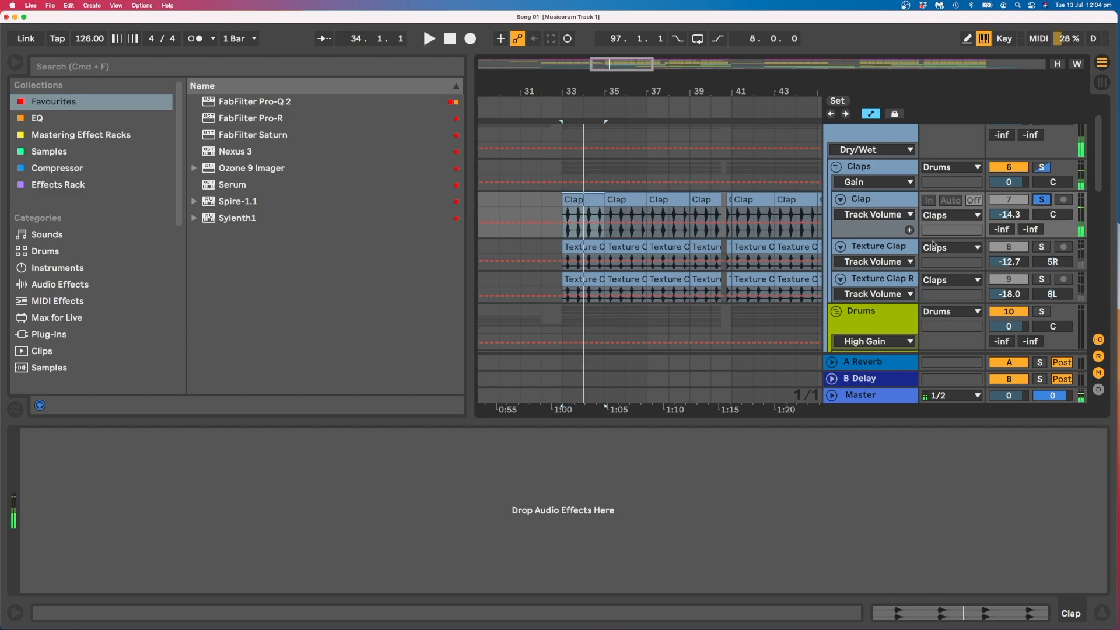
Solo the Texture Clap track and play it from bar 33.
click(897, 266)
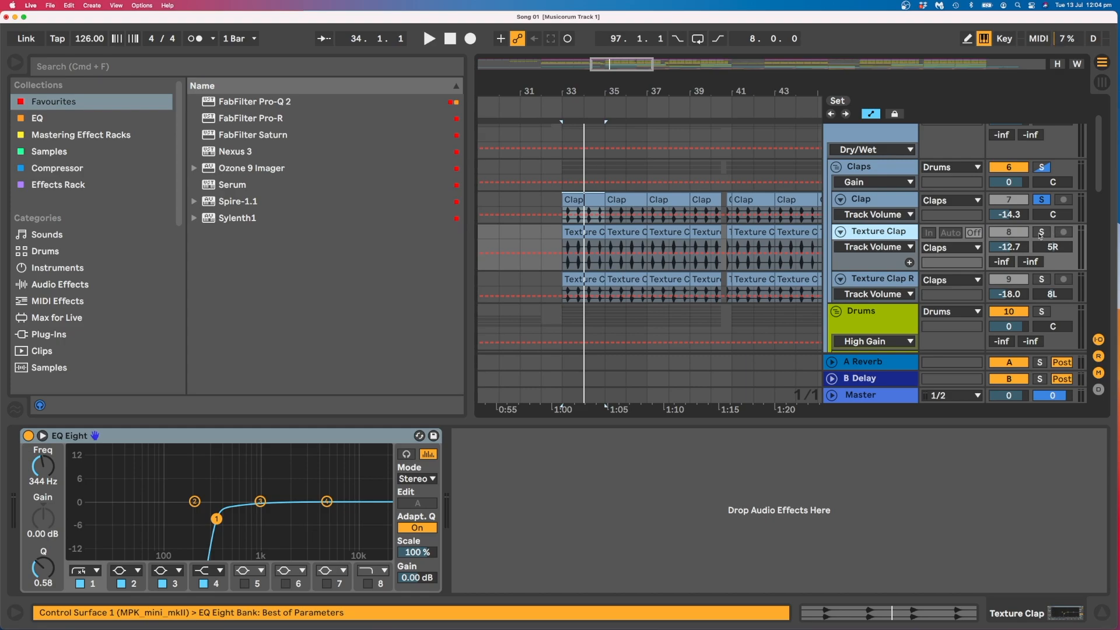
click(1041, 233)
key(space)
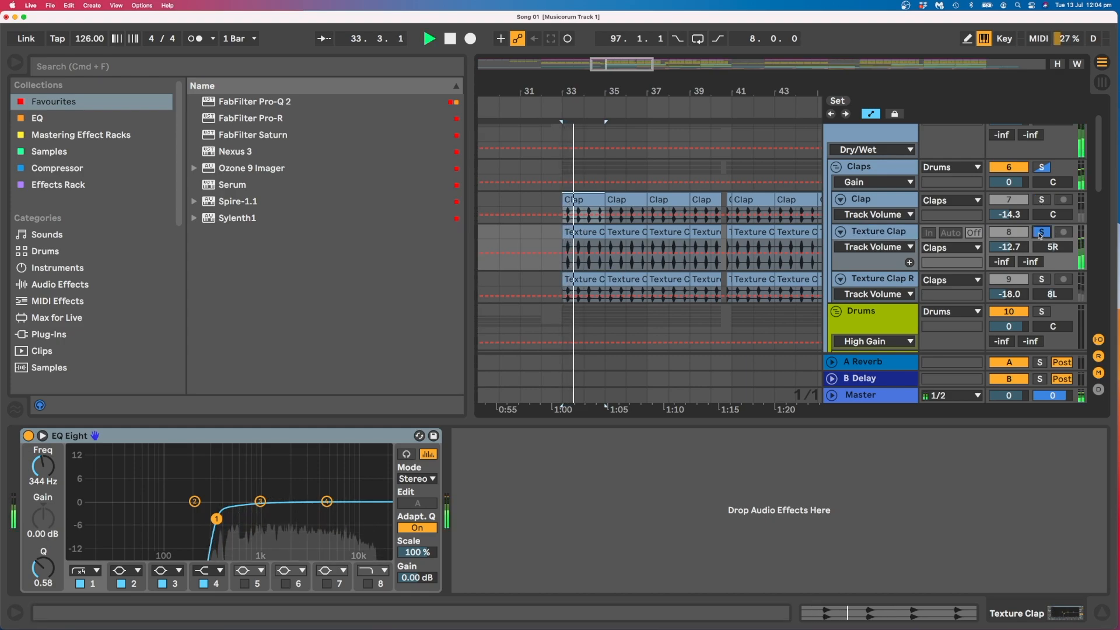
key(space)
Collapse the Texture Clap track's height, enlarge Texture Clap R, and play Texture Clap R soloed from bar 33.
drag(895, 270, 896, 254)
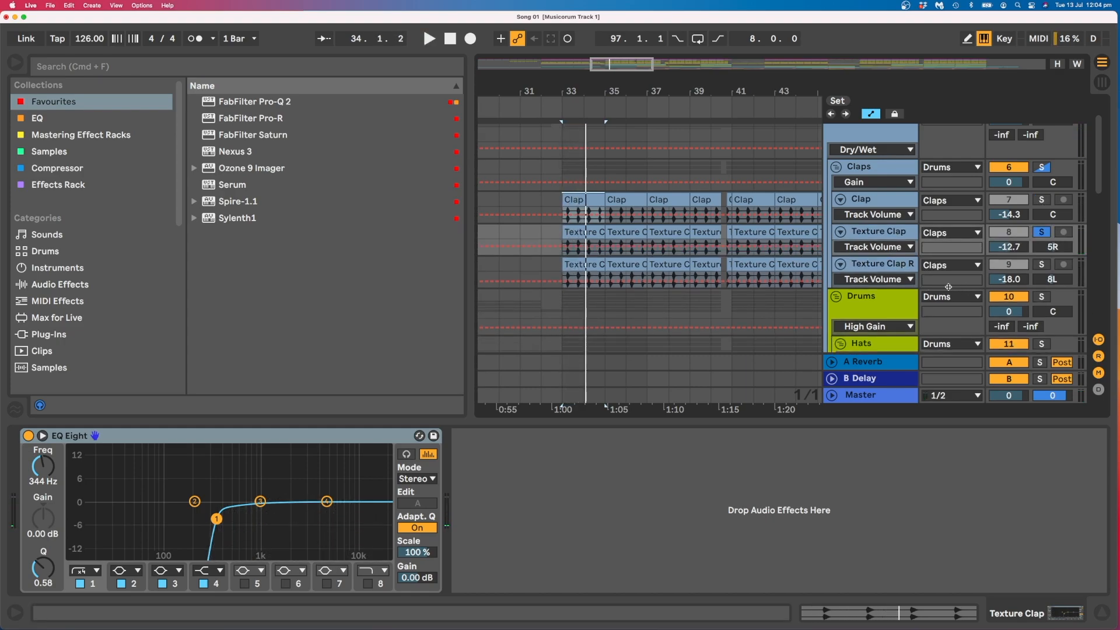
drag(969, 288, 969, 303)
click(1041, 265)
key(space)
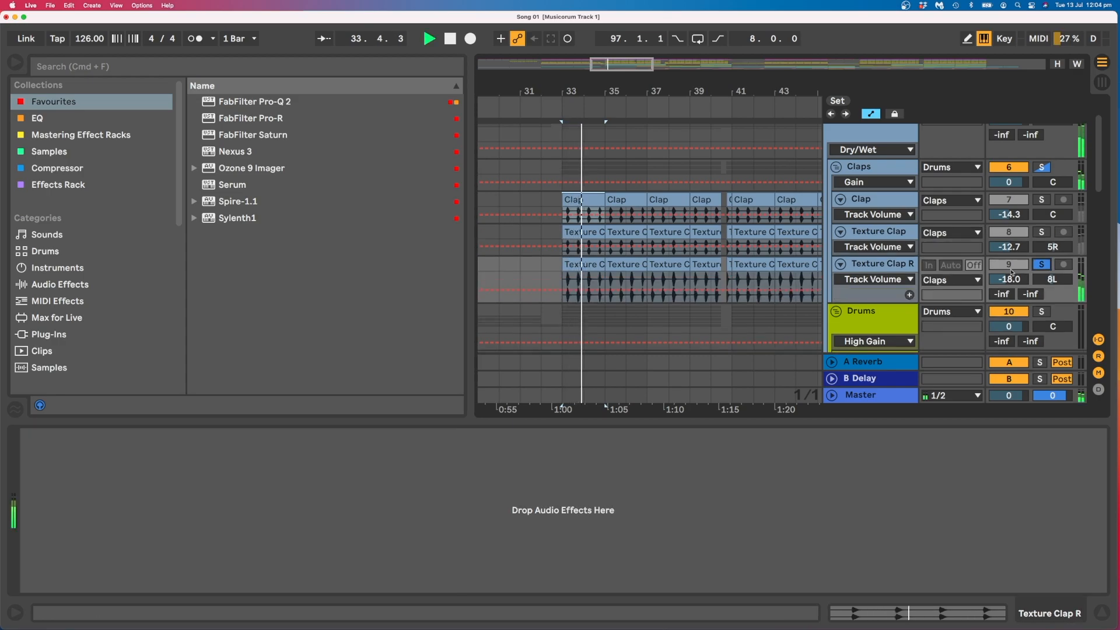
key(space)
Solo the Hats group, and audition its Left Hat track soloed from bar 33.
scroll(1026, 251, down, 5)
click(1041, 214)
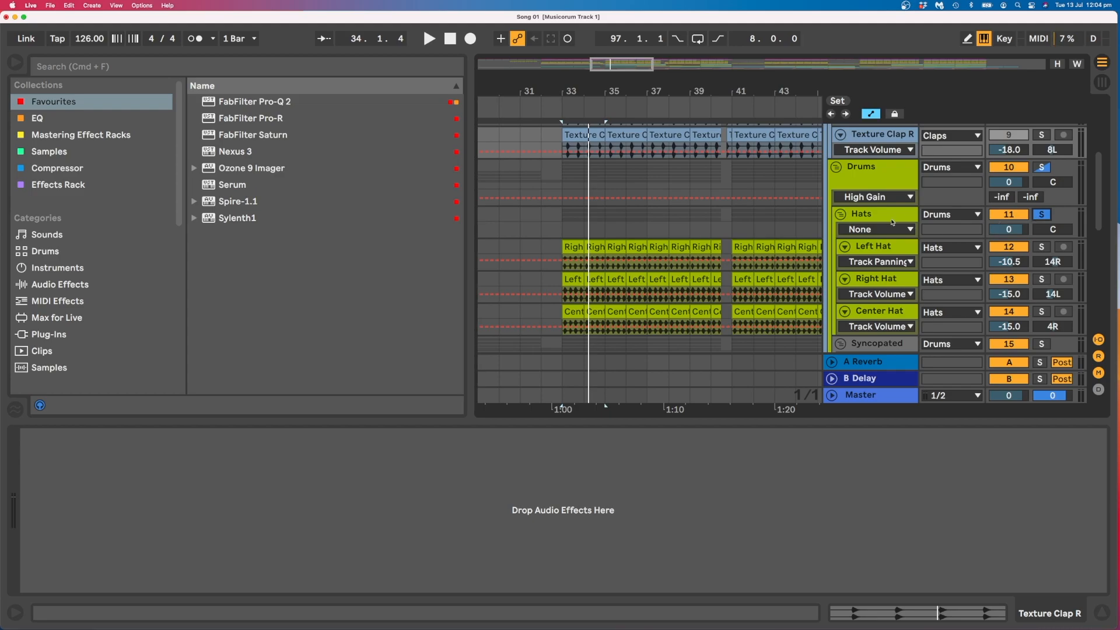
click(1025, 245)
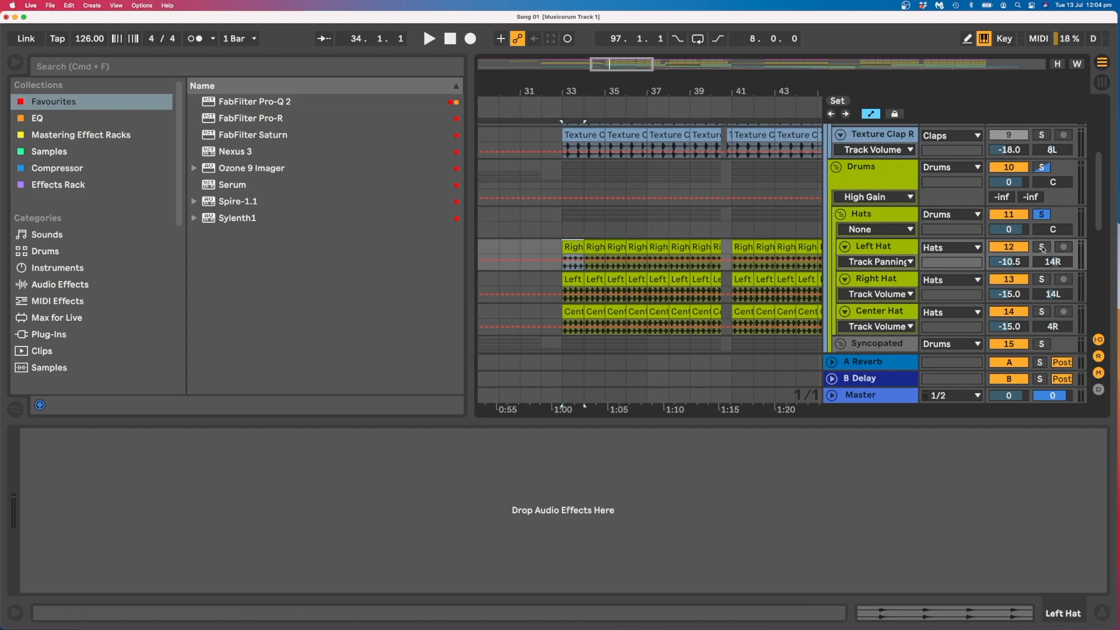
click(1042, 247)
key(space)
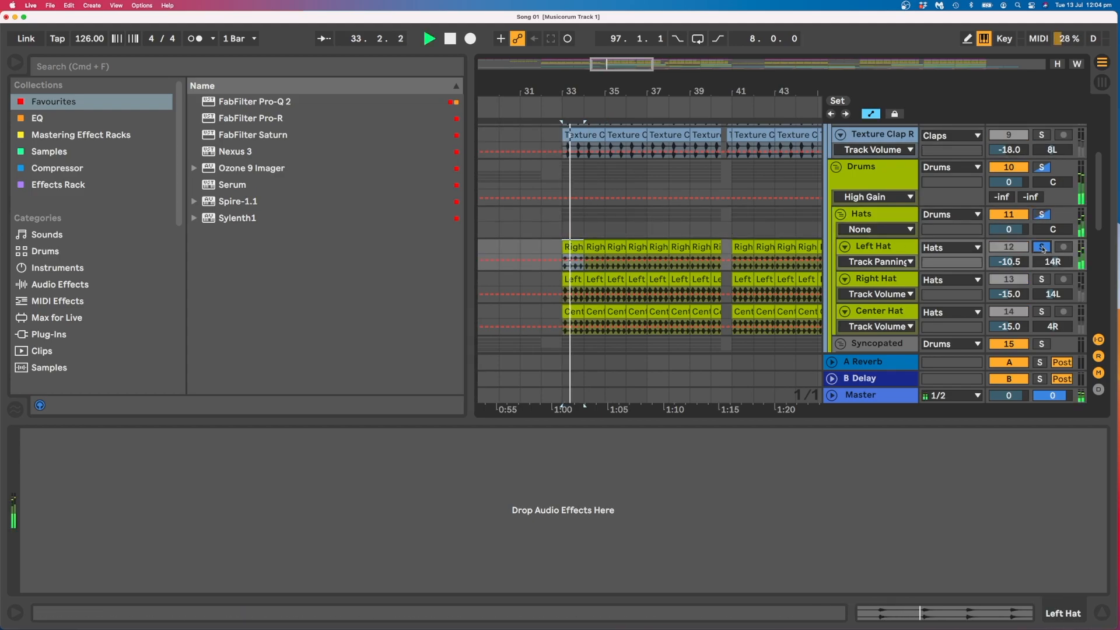
key(space)
Audition the Right Hat and Center Hat tracks one after the other, each soloed from bar 33.
click(1041, 280)
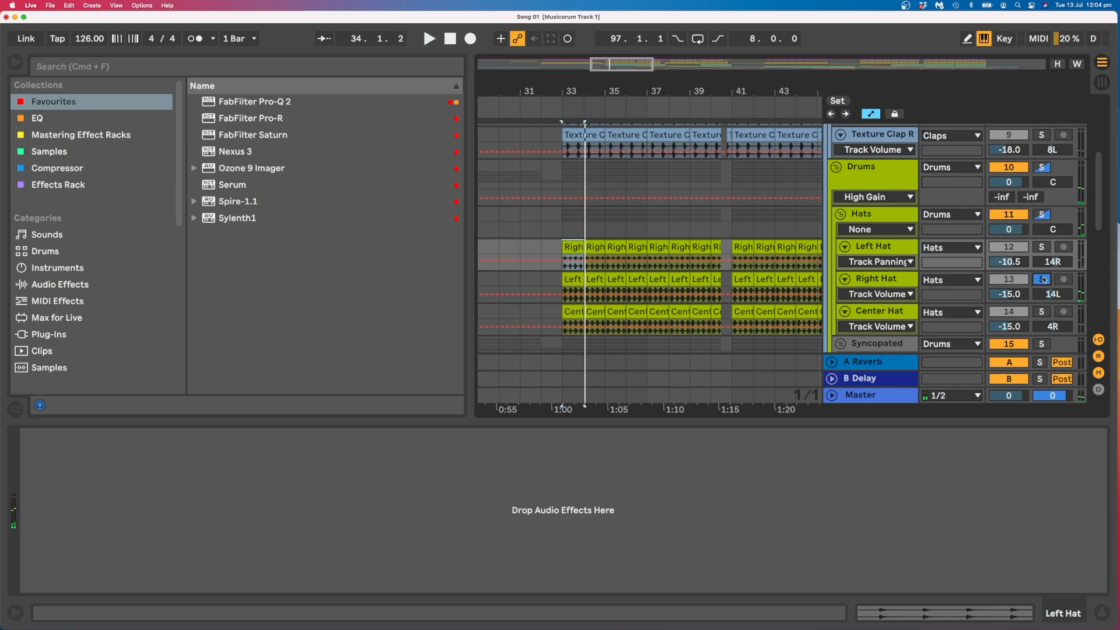
key(space)
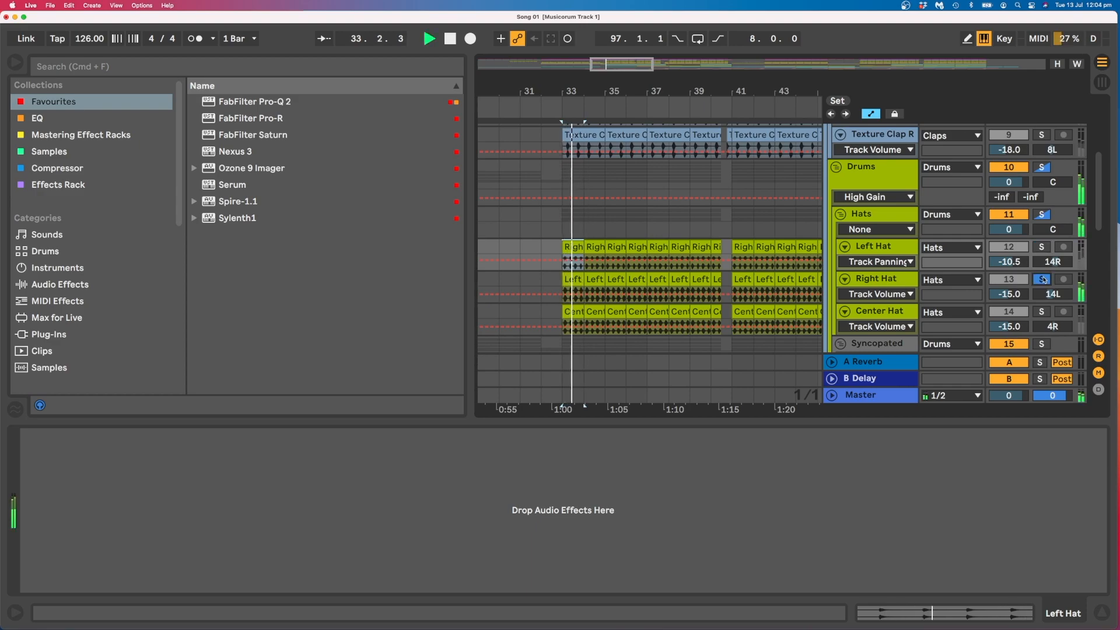
key(space)
click(1042, 312)
key(space)
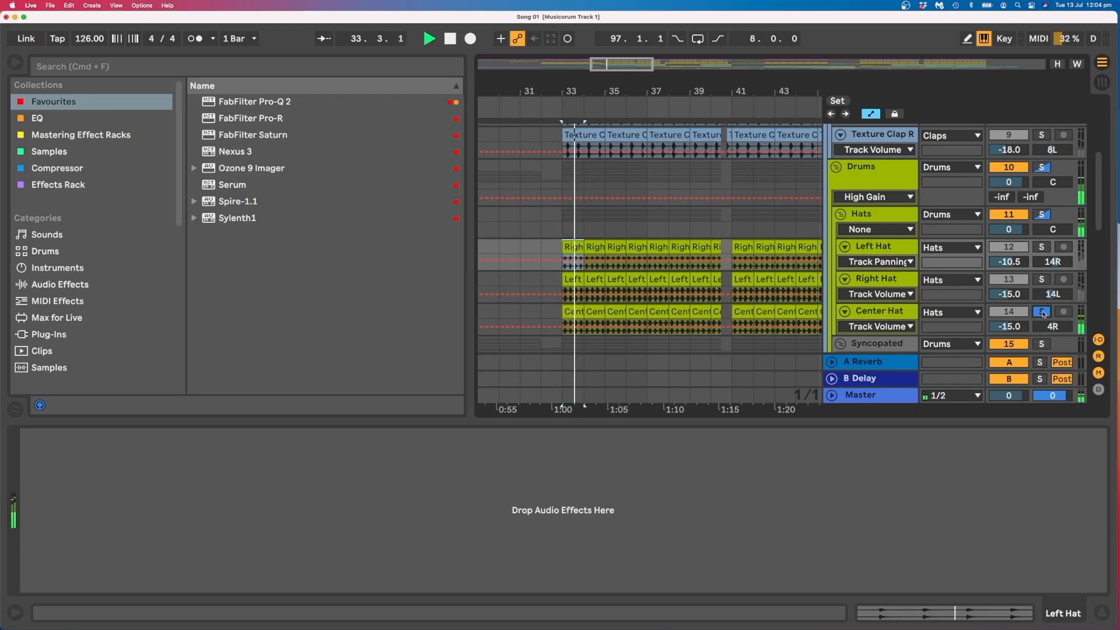
key(space)
Audition the Natural Hat track of the Syncopated group, soloed from 34.4.1.
scroll(577, 204, down, 5)
click(577, 204)
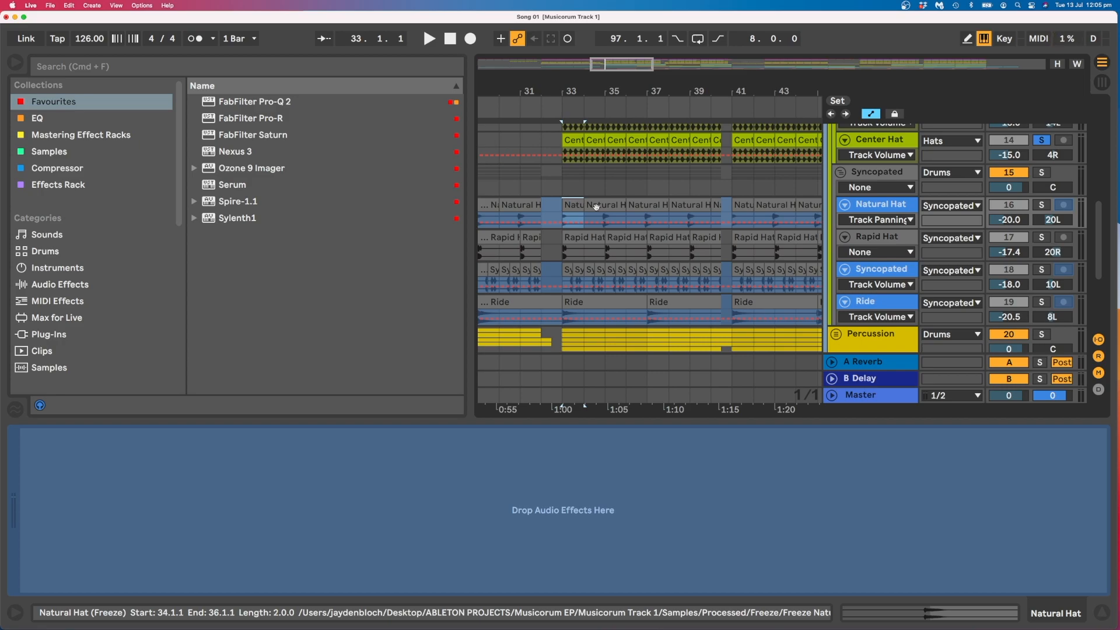
click(599, 218)
key(plus)
key(space)
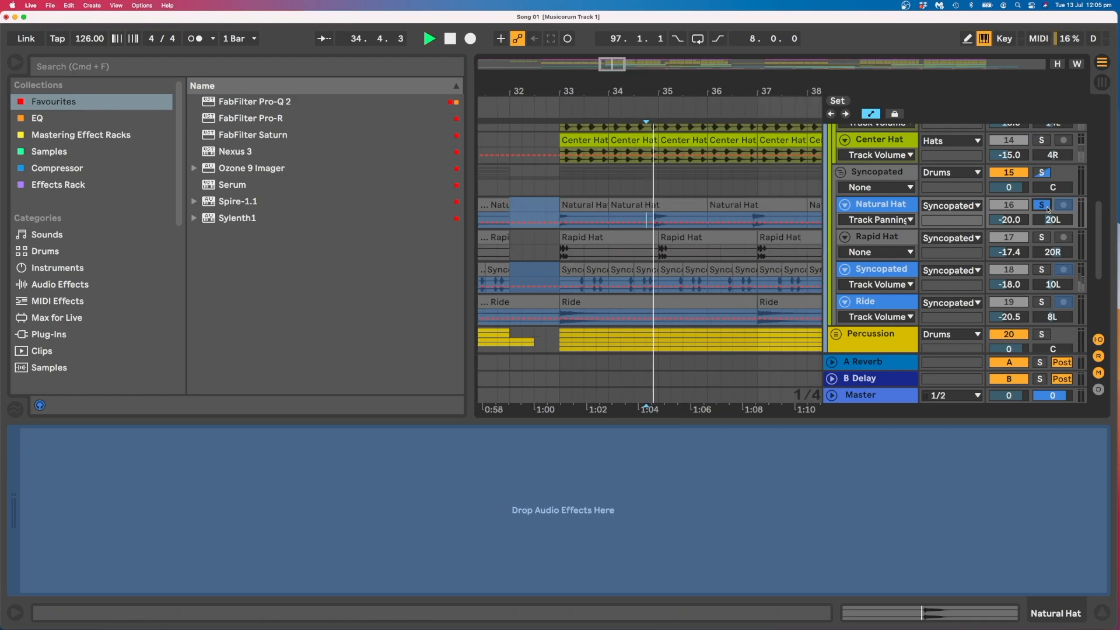
key(space)
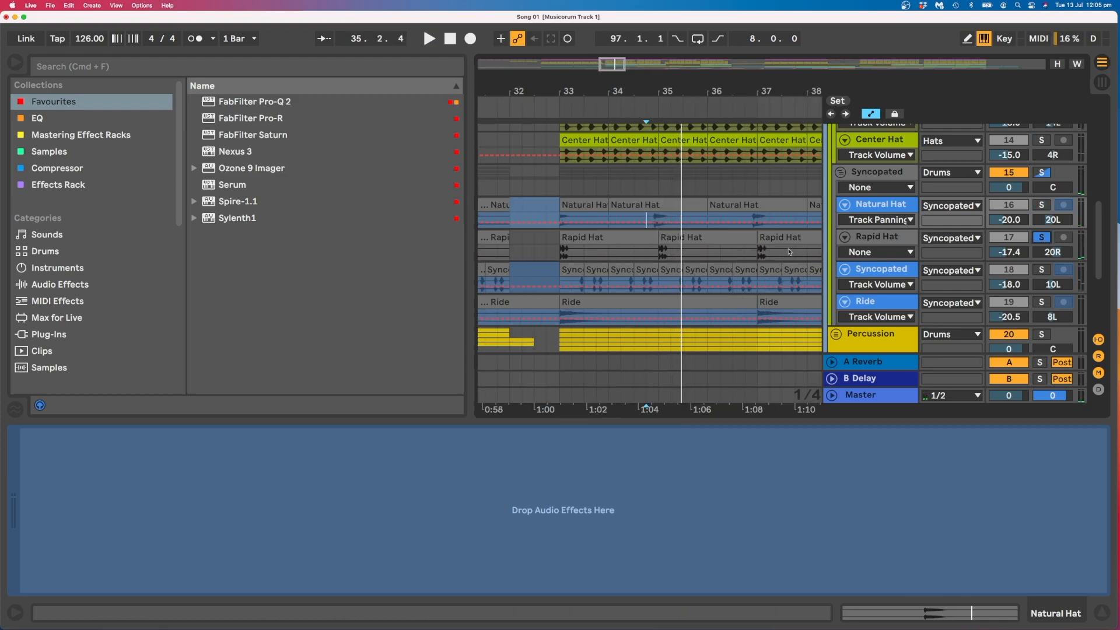
Place the playback start at 34.4.1 on the Rapid Hat track and play it soloed.
click(648, 253)
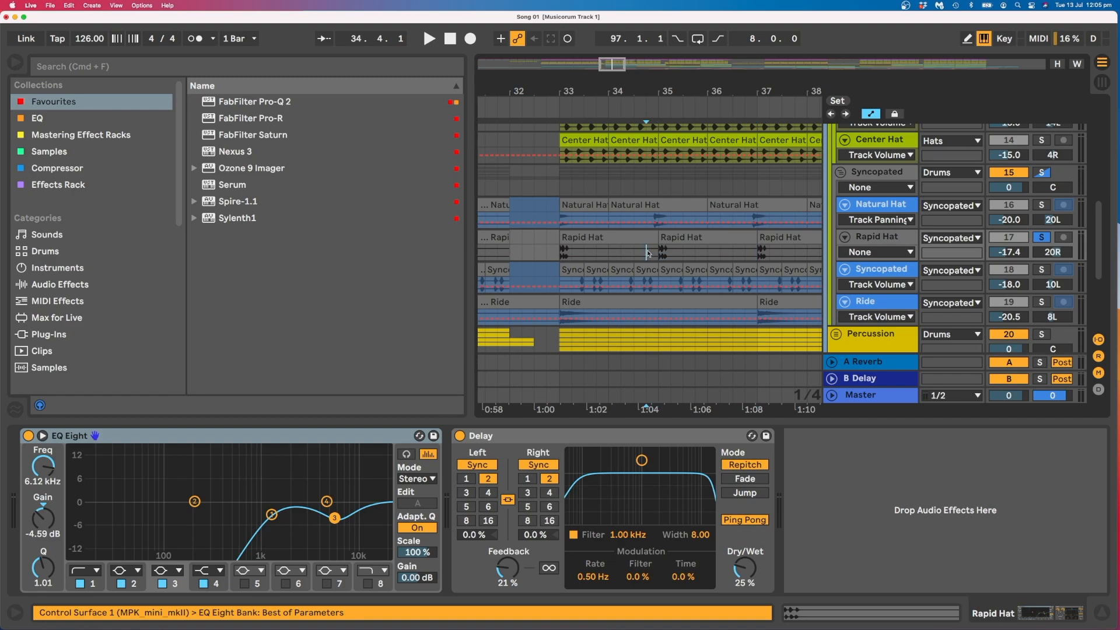
key(space)
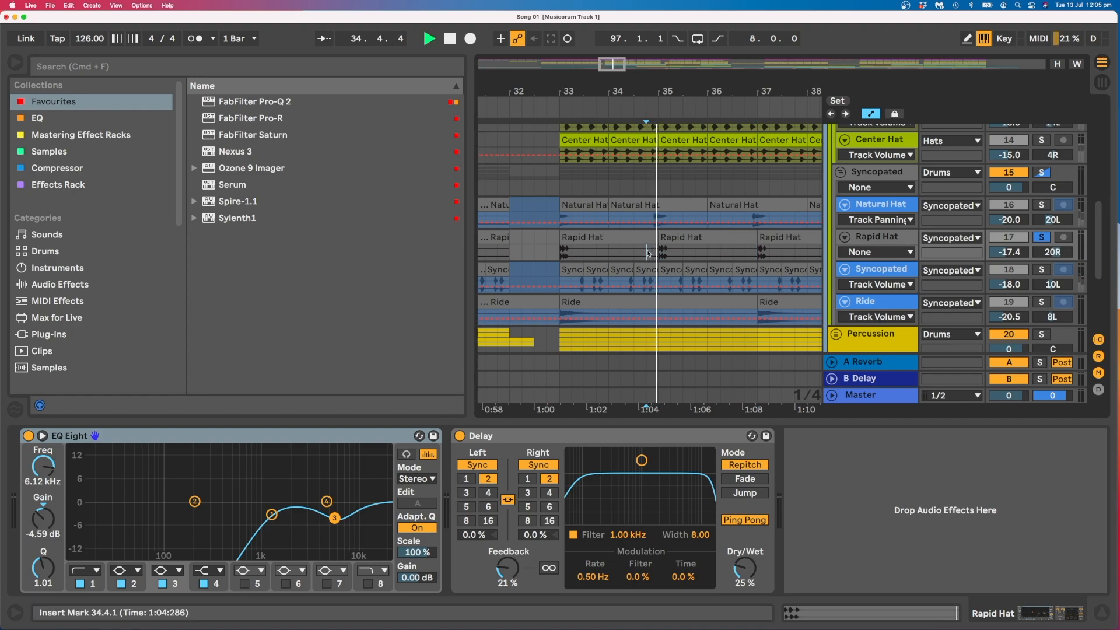
key(space)
Solo the Syncopated Hat track and play it from 34.3.1.
click(640, 289)
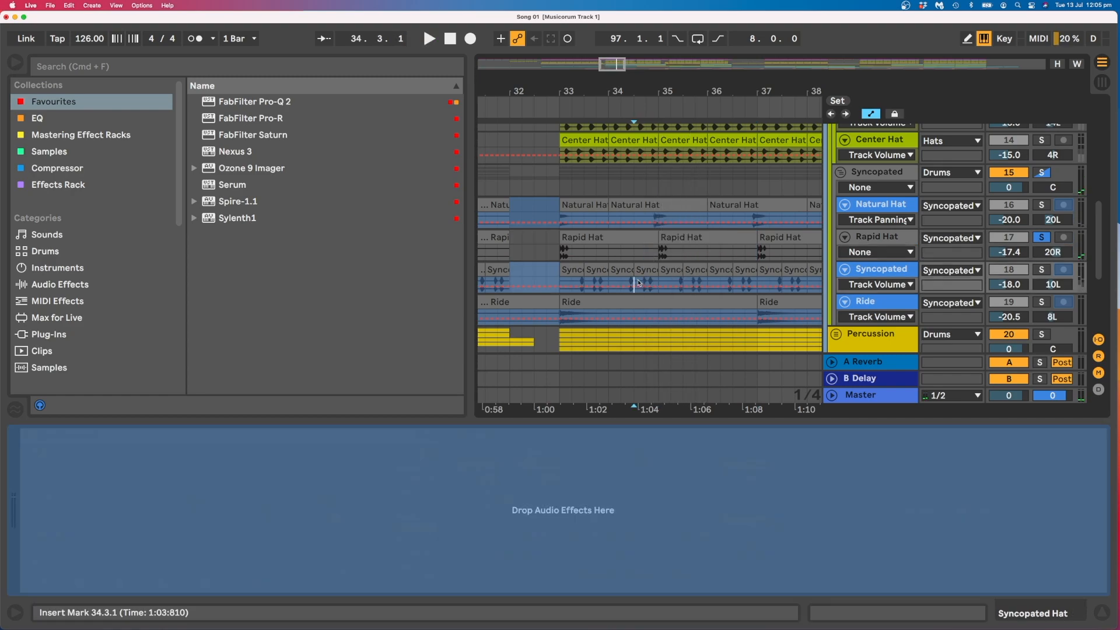
click(1043, 270)
key(space)
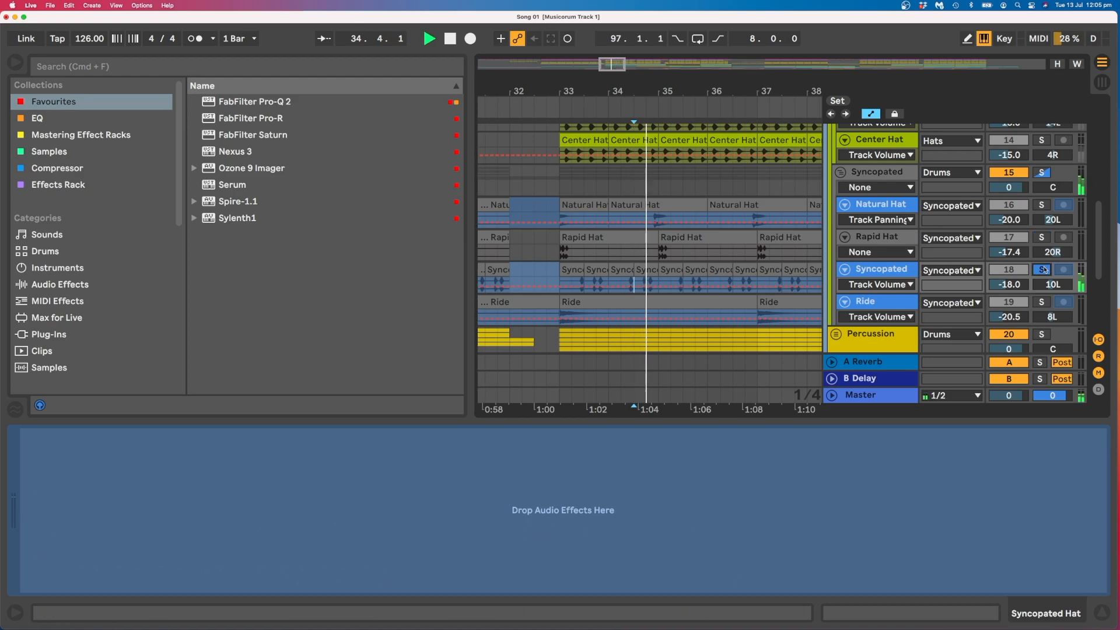
Solo the Ride track and play its clip from bar 33.
click(1041, 302)
click(571, 303)
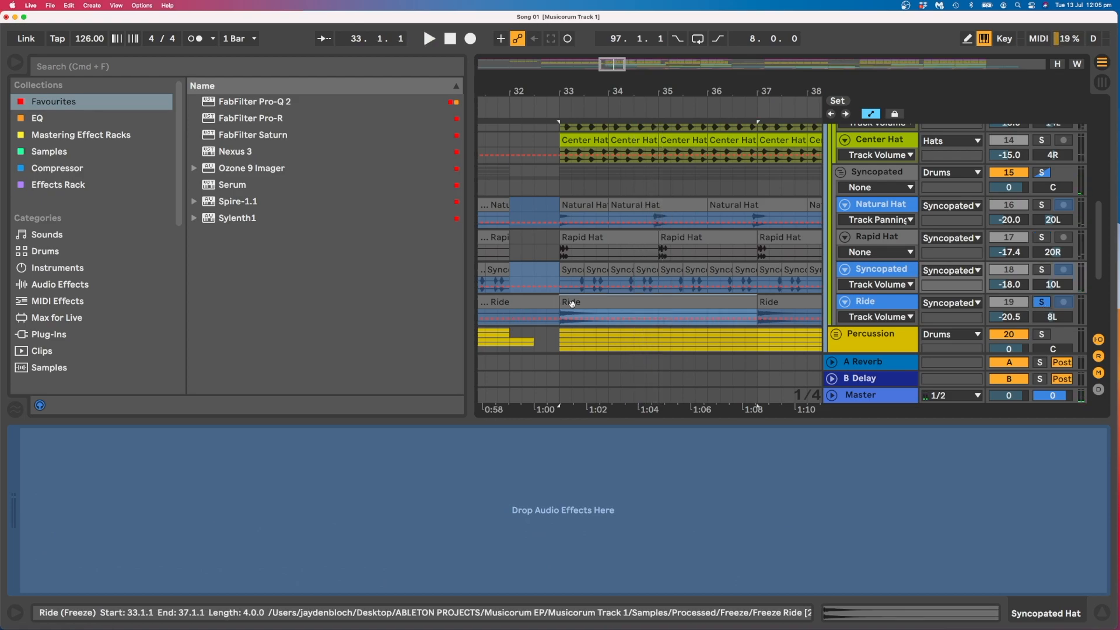
key(space)
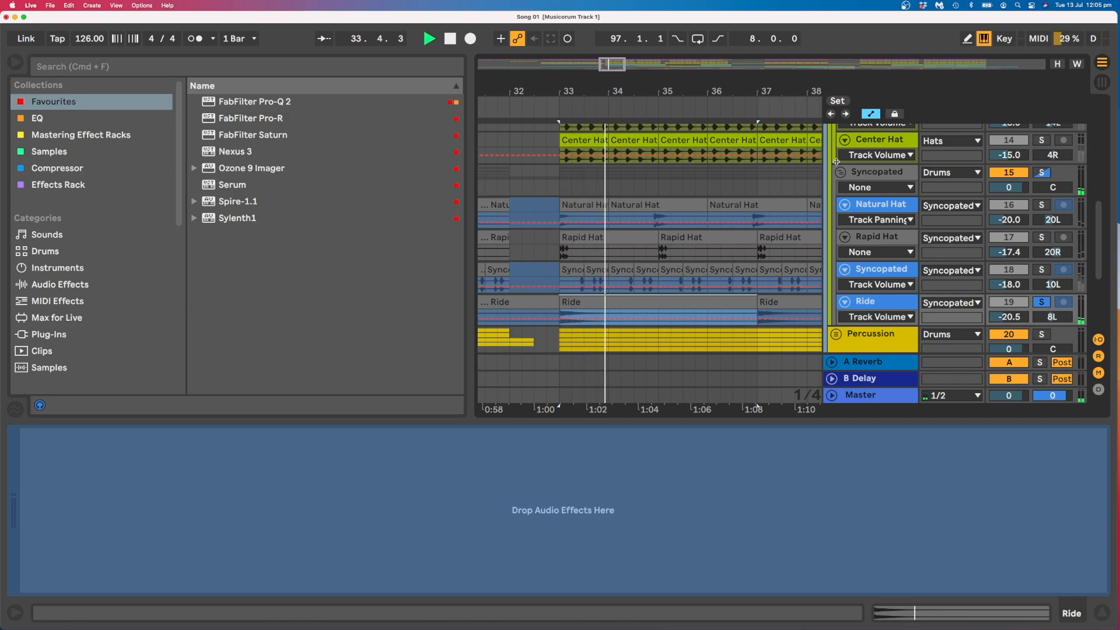
key(space)
Solo the Cabasa track in the Percussion group and audition it from 34.4.1.
scroll(852, 192, down, 5)
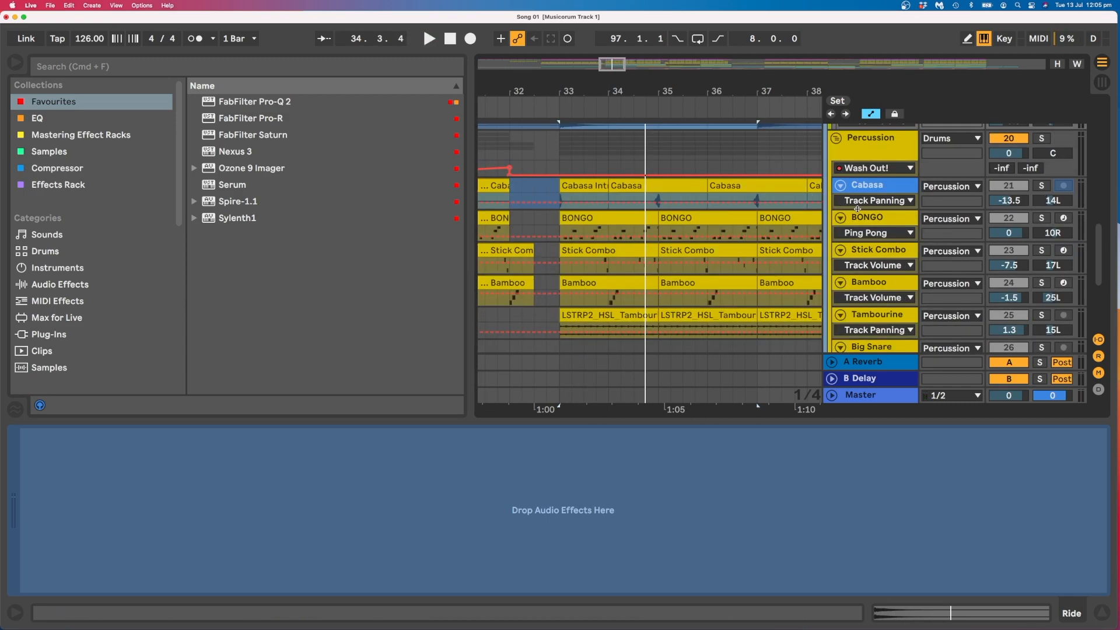
drag(857, 208, 856, 223)
click(594, 188)
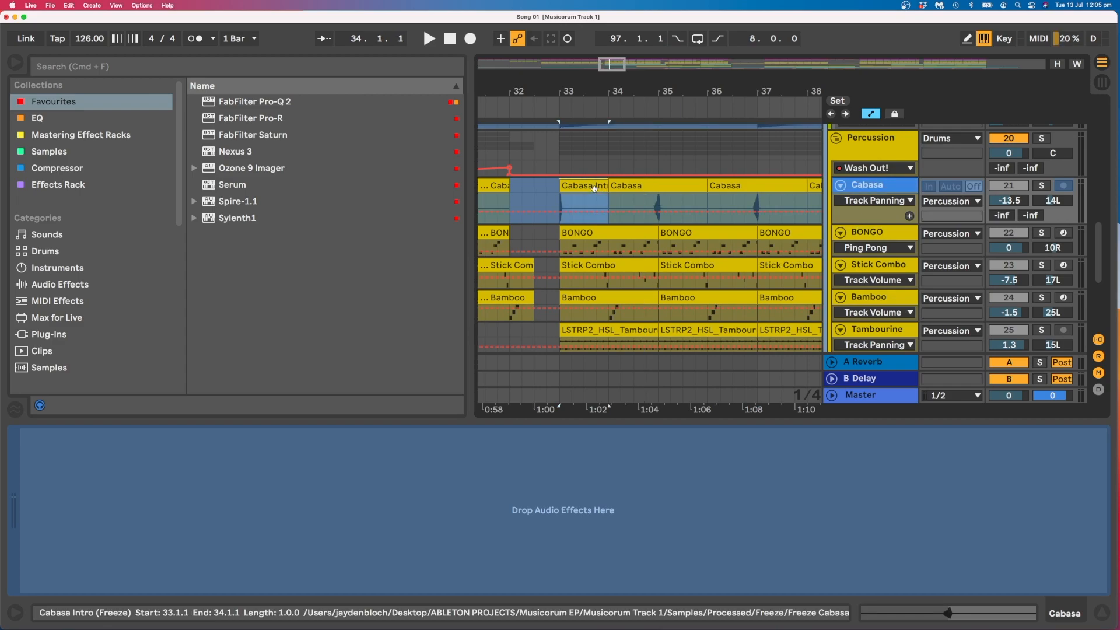
click(646, 200)
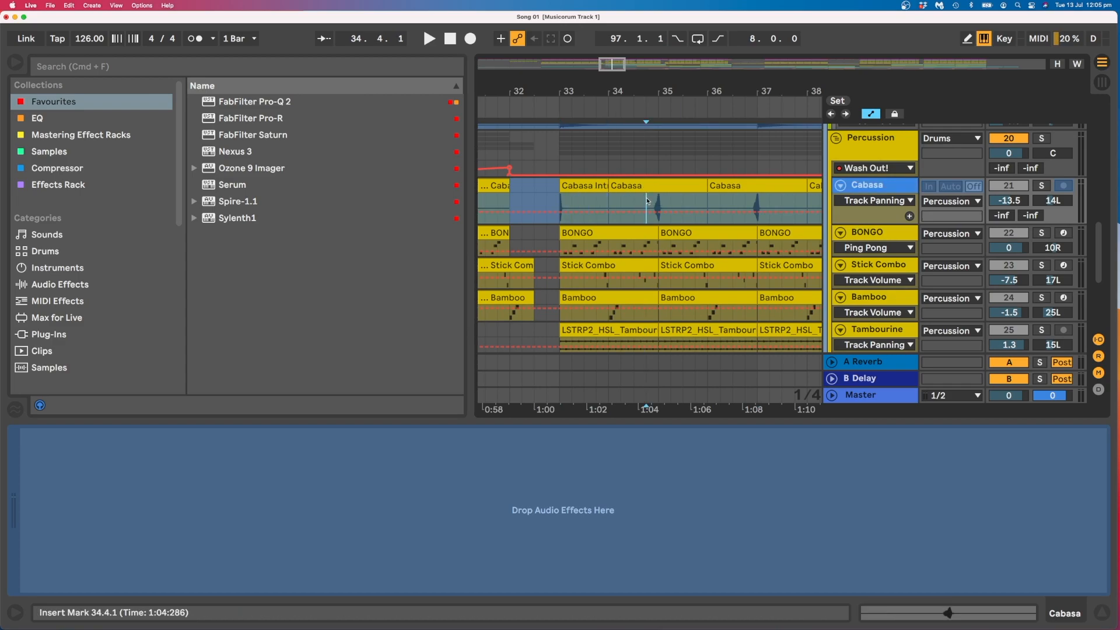
click(1042, 186)
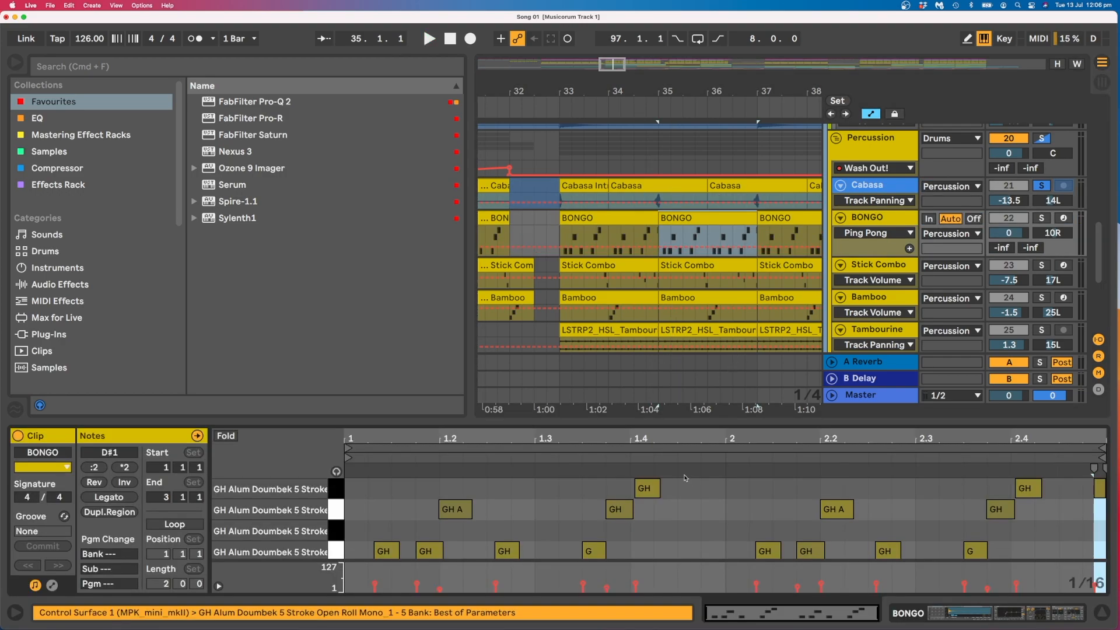
Play the BONGO track soloed from bar 35 and inspect its EQ Eight, Delay and Reverb devices.
click(1042, 218)
key(space)
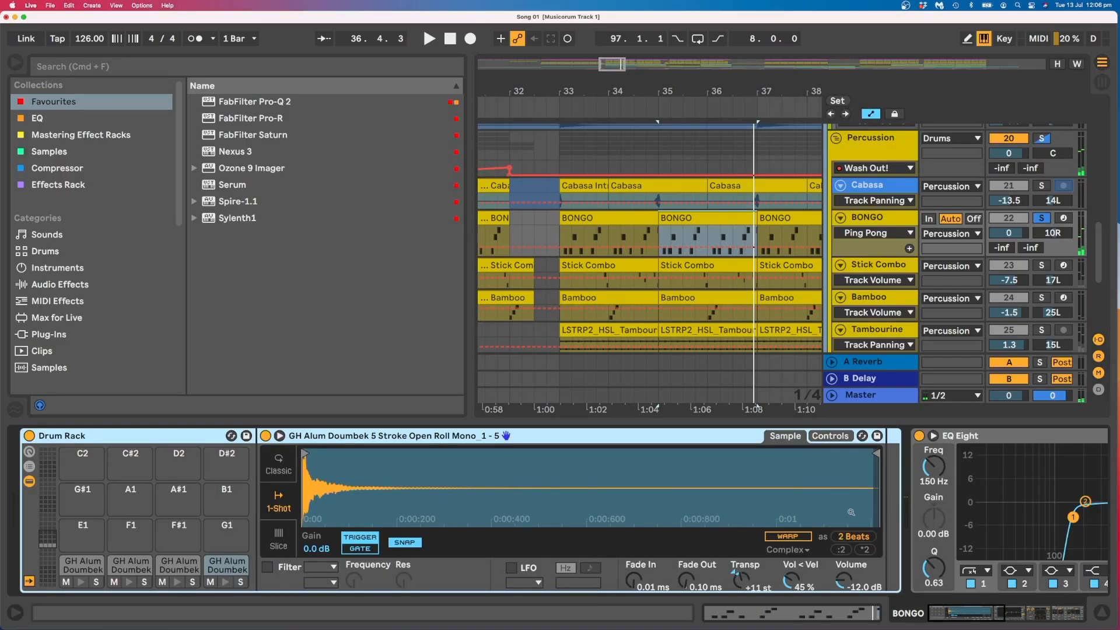
scroll(859, 485, right, 5)
scroll(859, 486, right, 6)
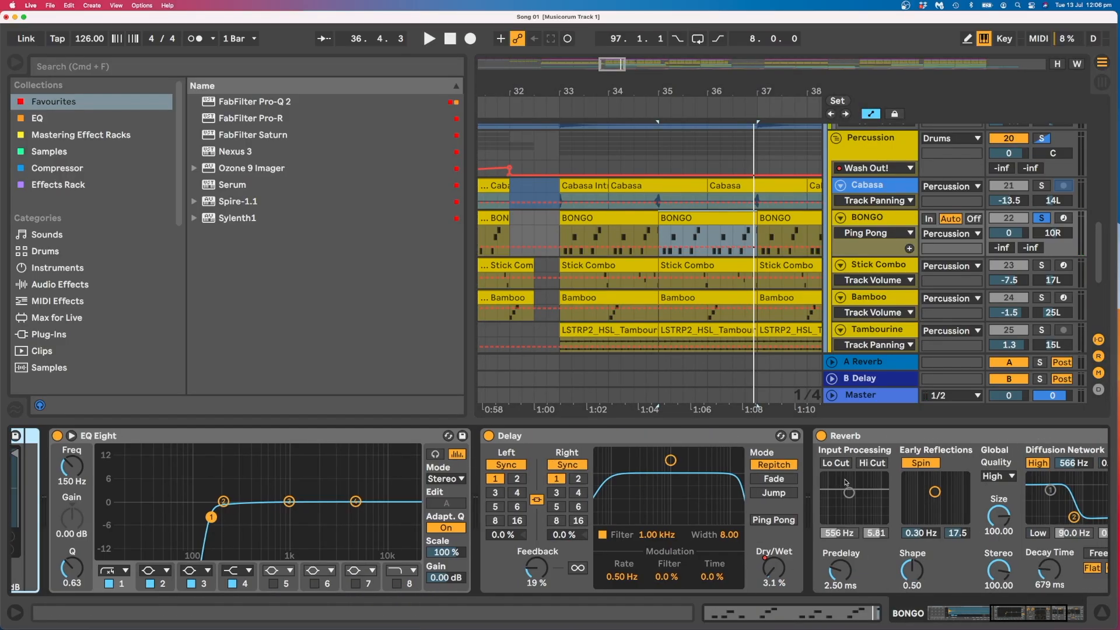
Open the Stick Combo clip at bar 33 and play the track soloed.
click(886, 250)
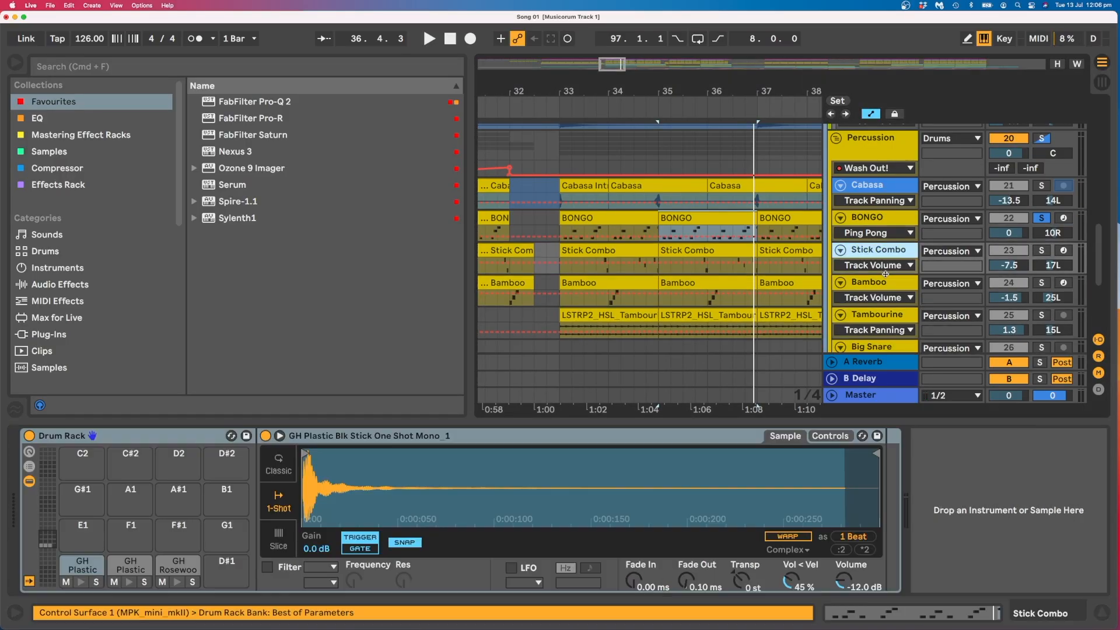
drag(886, 274, 886, 289)
double_click(604, 251)
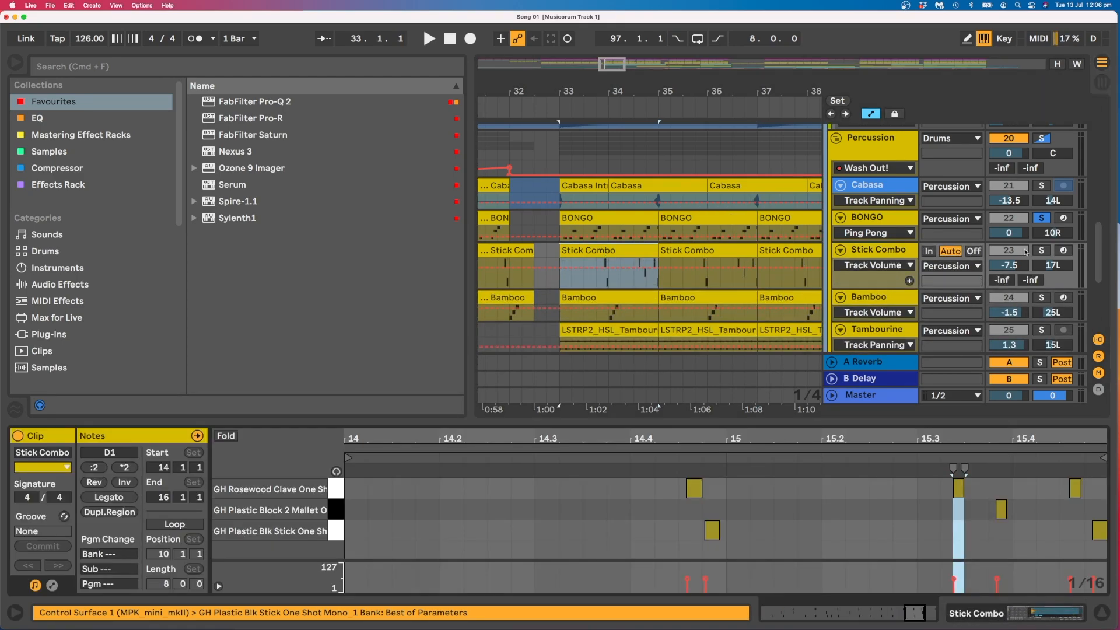
click(1040, 250)
key(space)
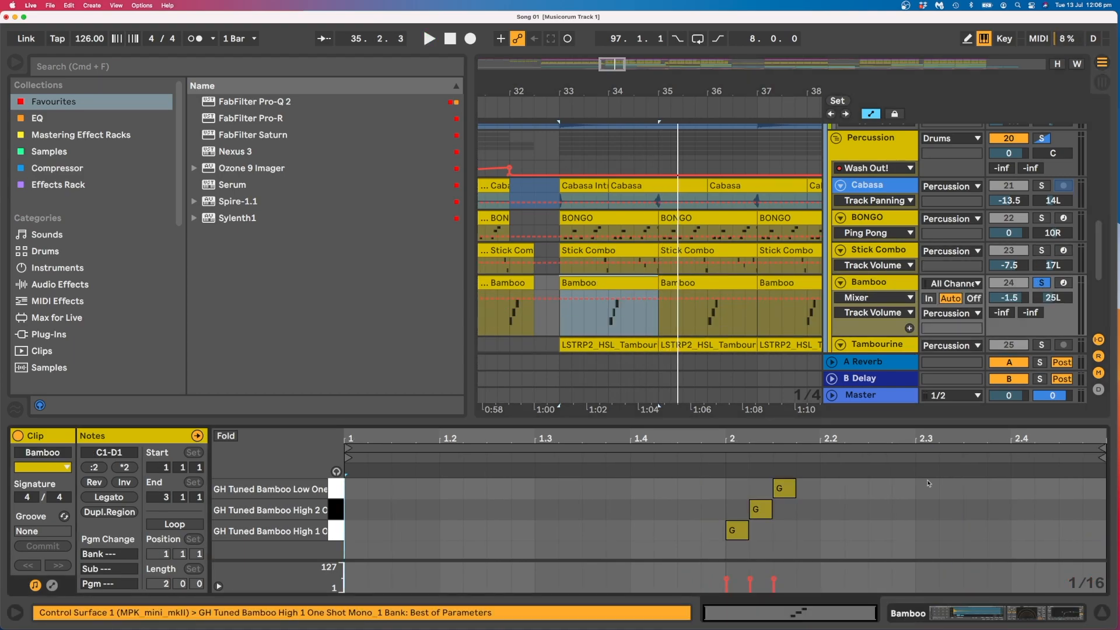
Inspect the Bamboo track's Drum Rack, Echo and EQ Eight devices and play it soloed from bar 33.
click(1021, 610)
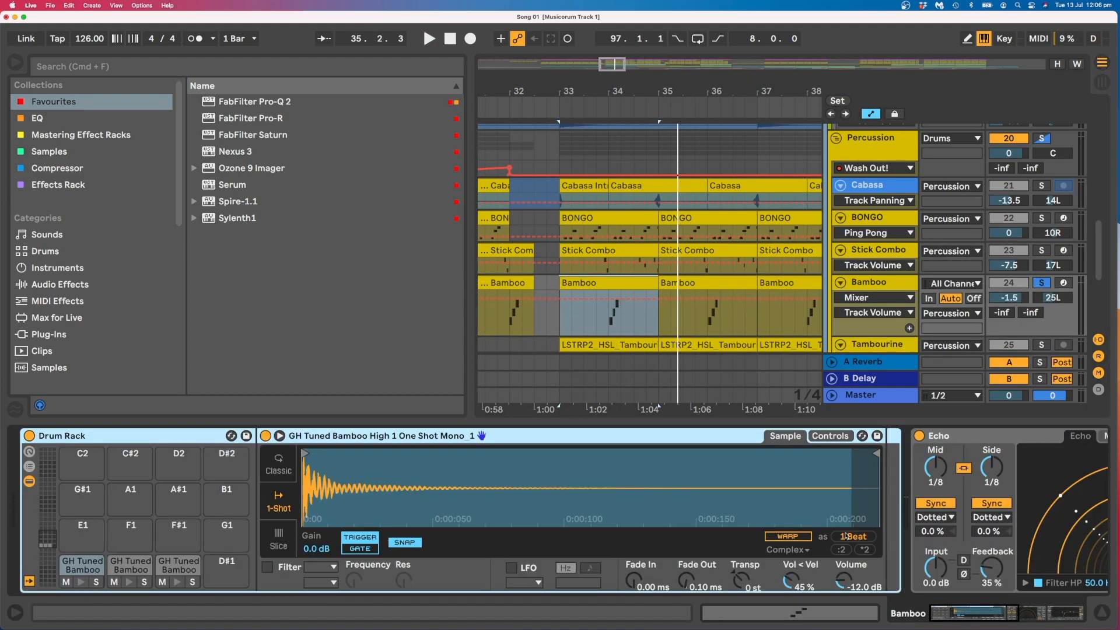
scroll(881, 545, right, 5)
key(space)
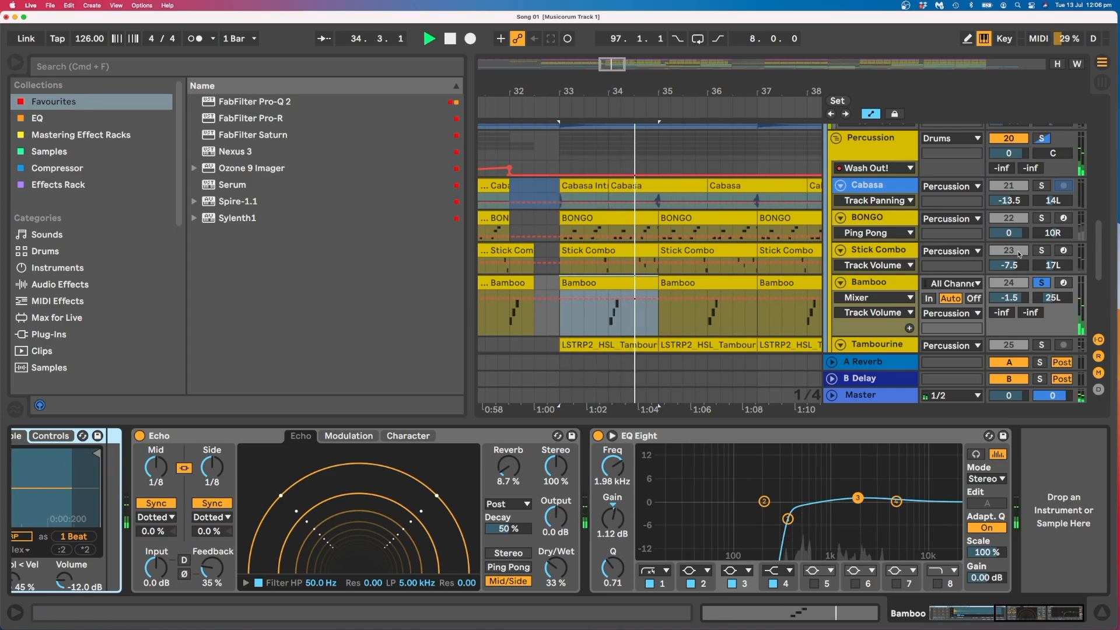
key(space)
Solo the Tambourine track and audition its clip from bar 33.
scroll(894, 316, down, 3)
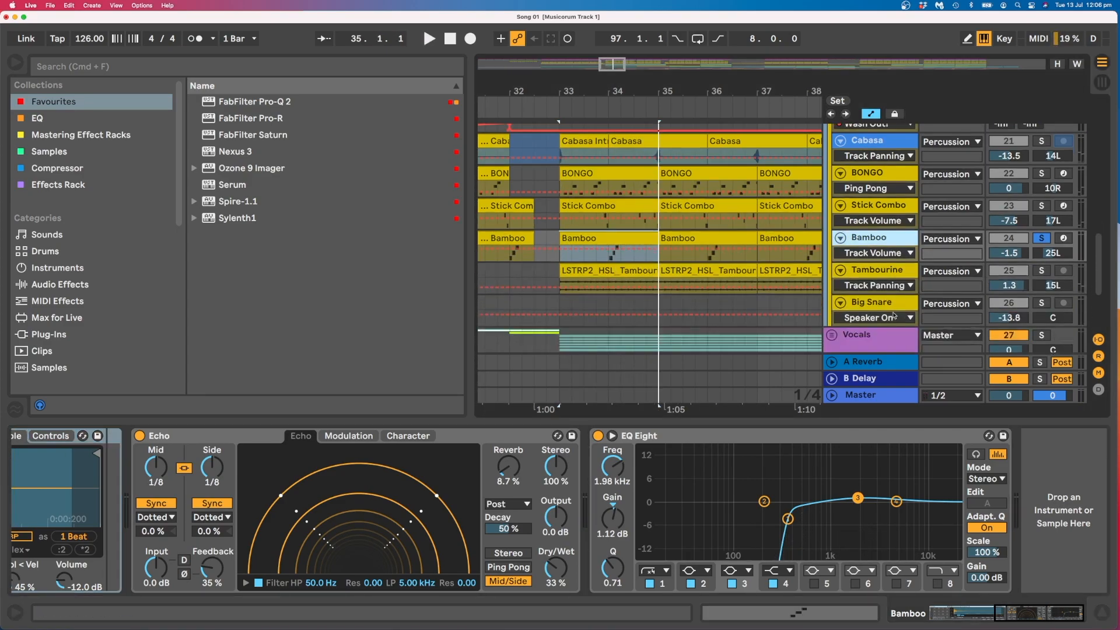
click(879, 291)
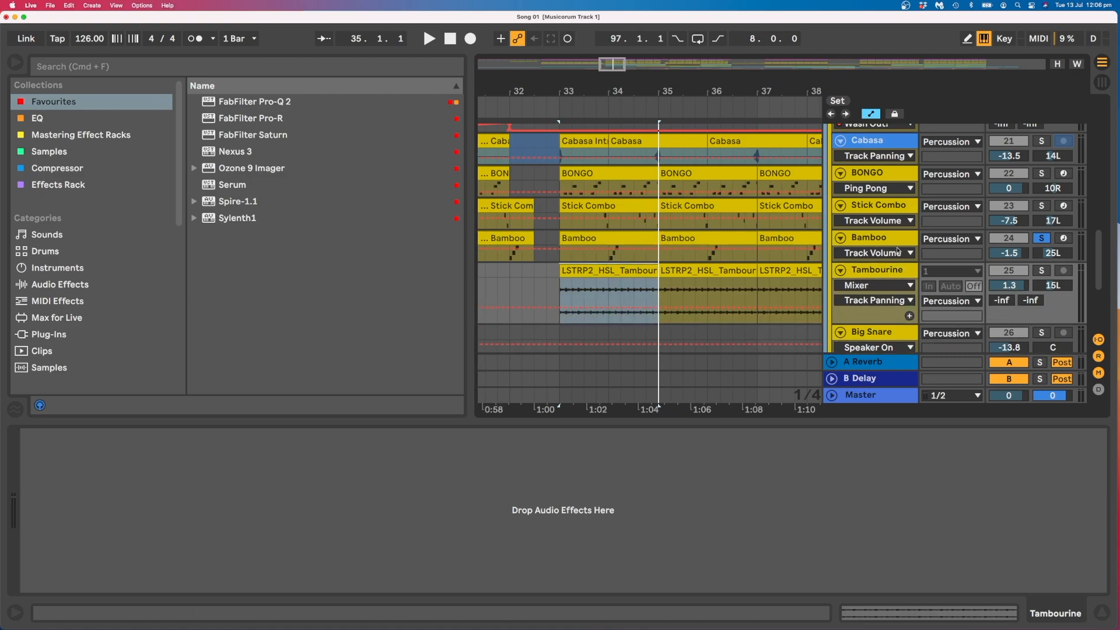
click(1037, 269)
key(space)
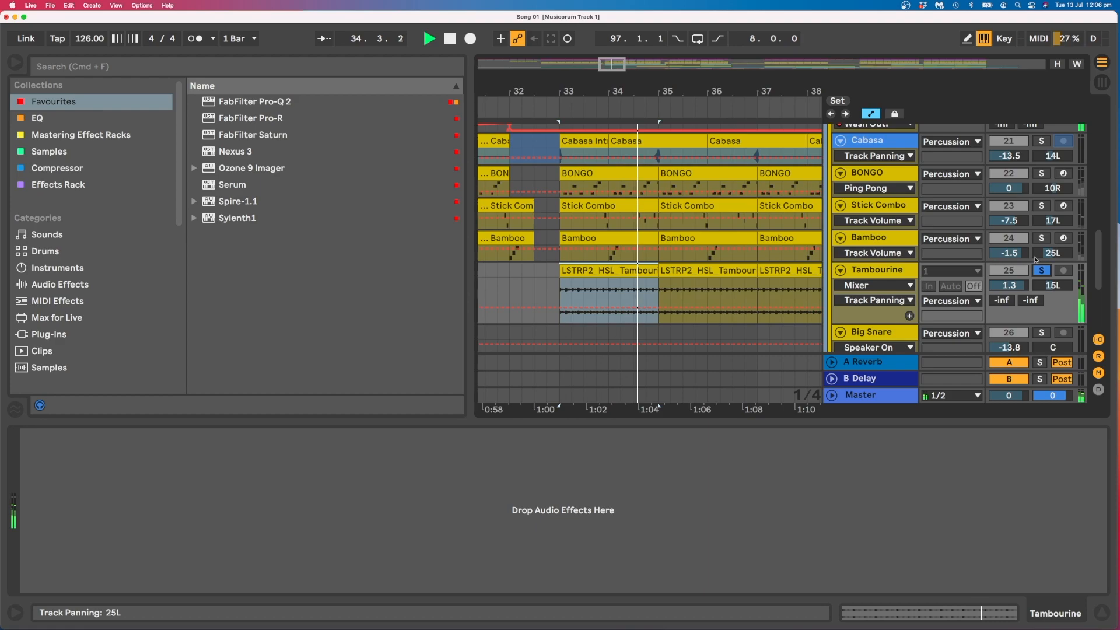
key(space)
Turn off solo on the Drums group and place the insert marker at 33.1.1.
scroll(1036, 259, up, 10)
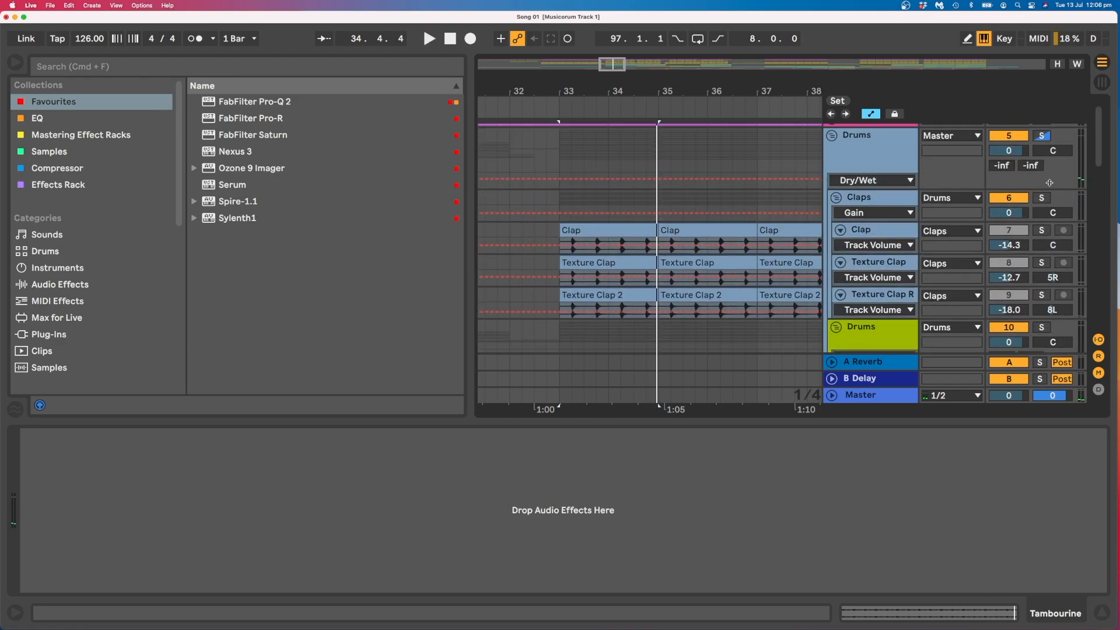
click(1042, 136)
click(558, 158)
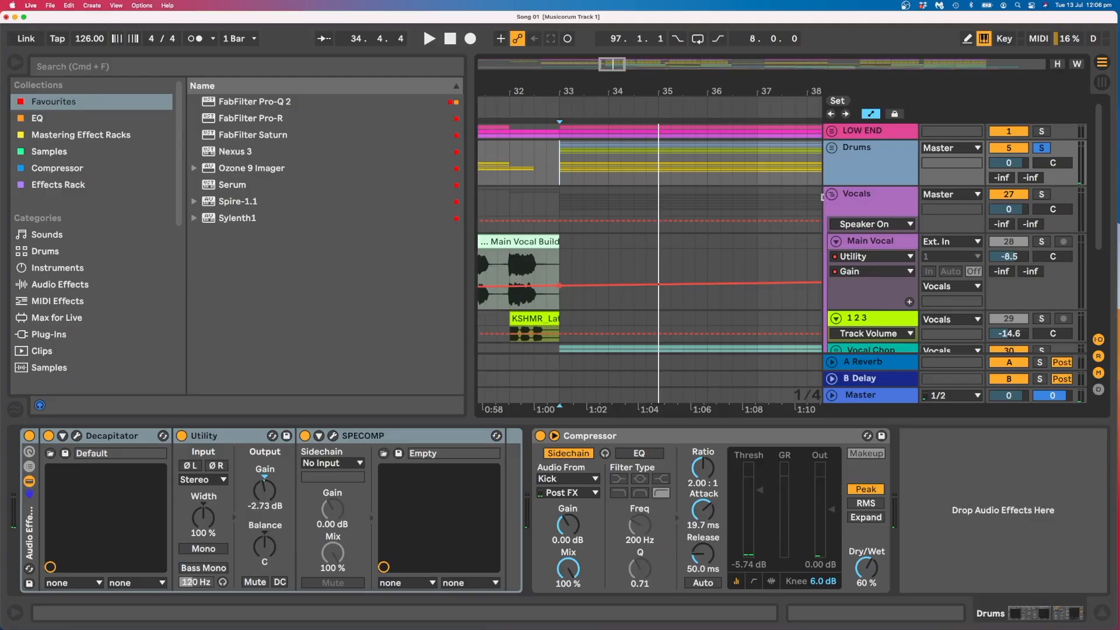
Unfold the Vocal Chop group, select the Muevete_Group clip and examine the chop clips up to bar 48.
click(841, 245)
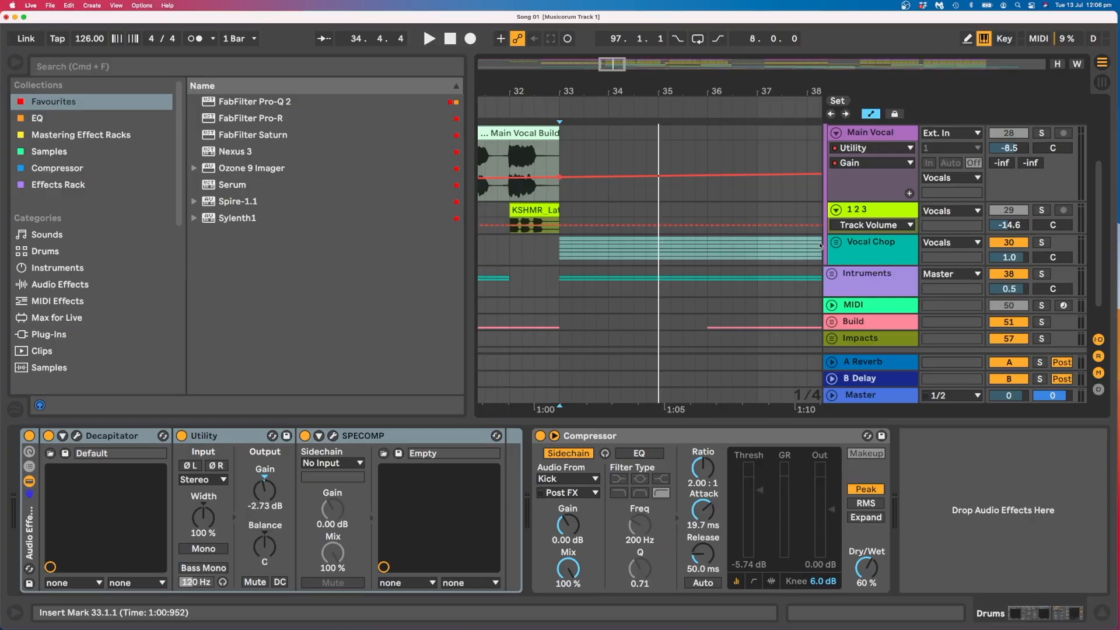
click(841, 244)
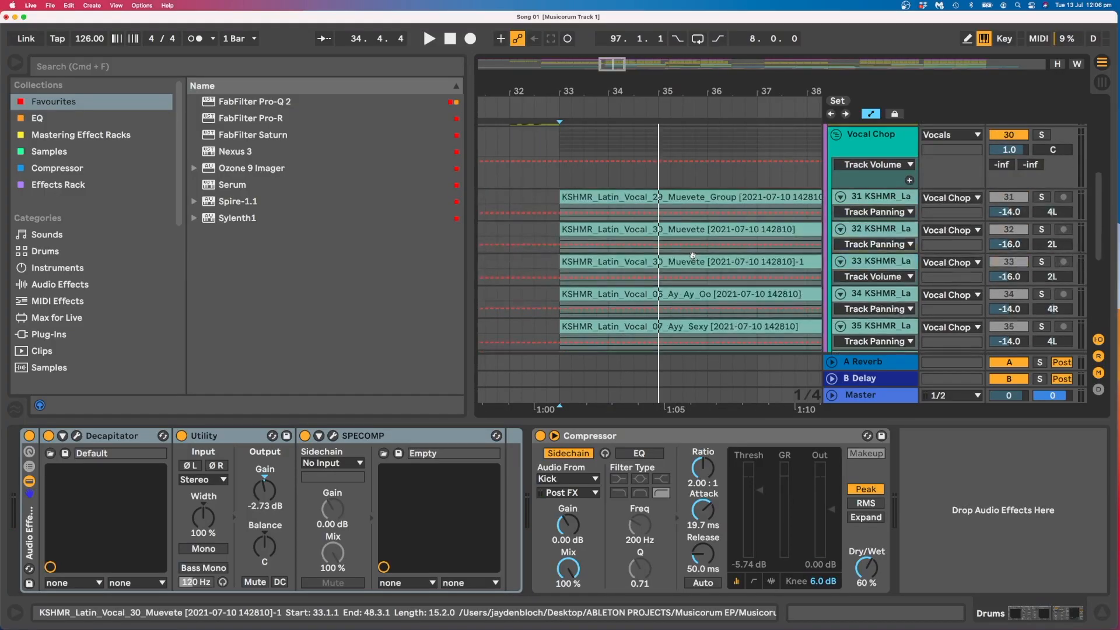
click(687, 195)
scroll(687, 197, down, 2)
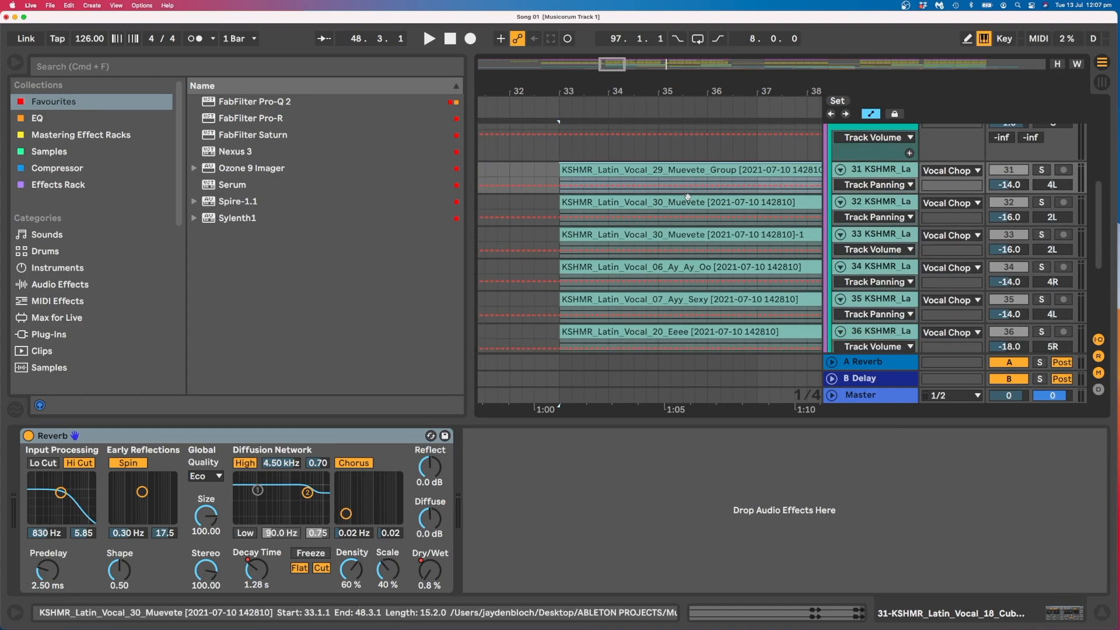
scroll(688, 197, right, 4)
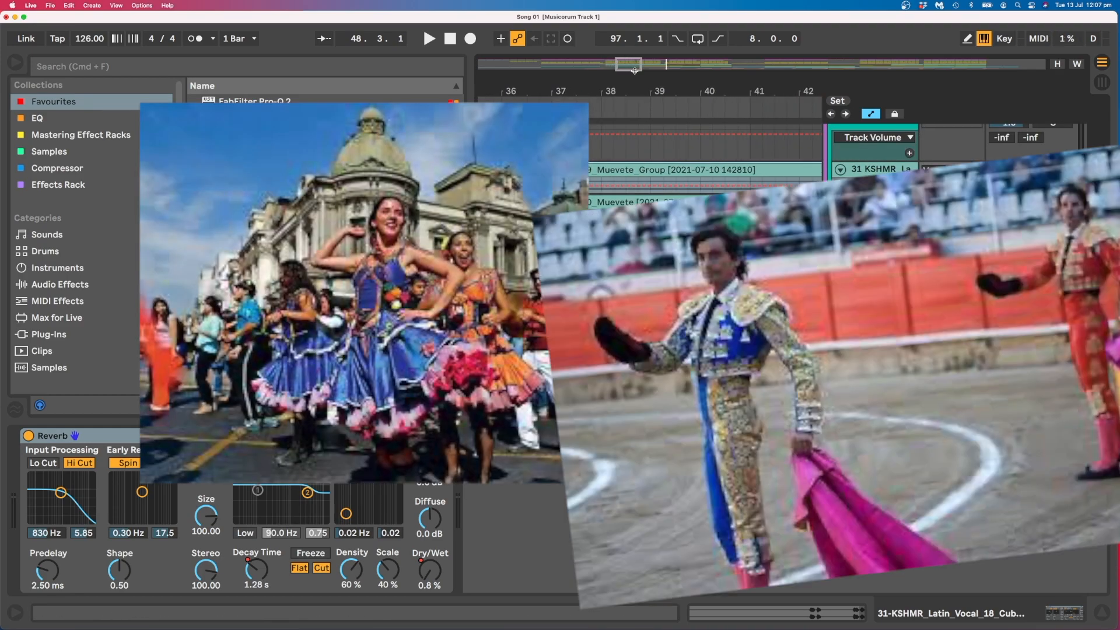
drag(692, 92, 607, 58)
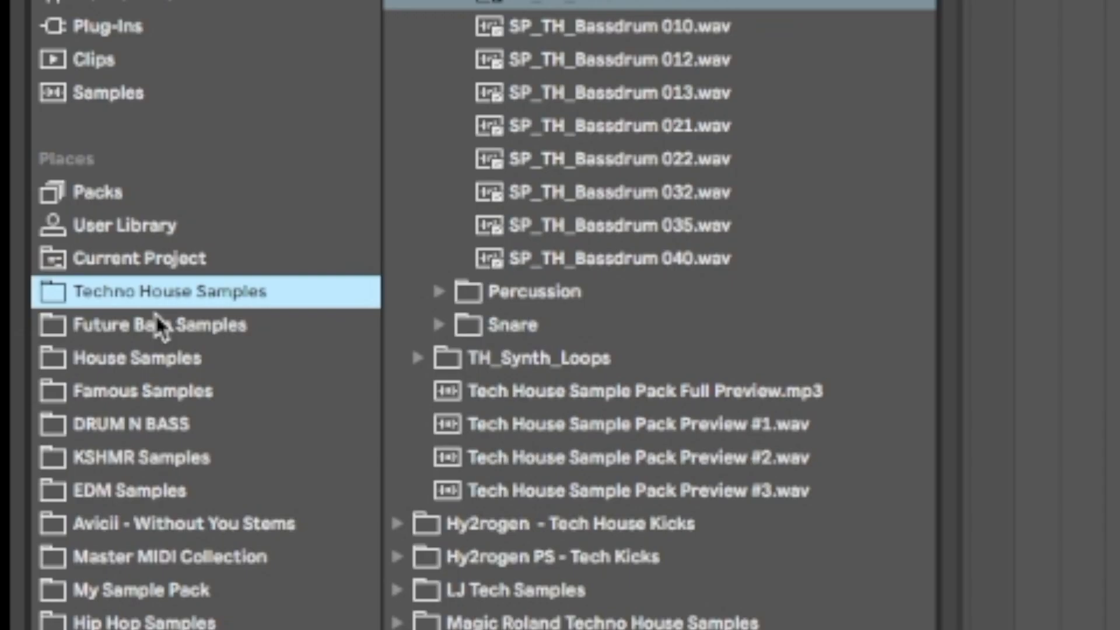
click(155, 325)
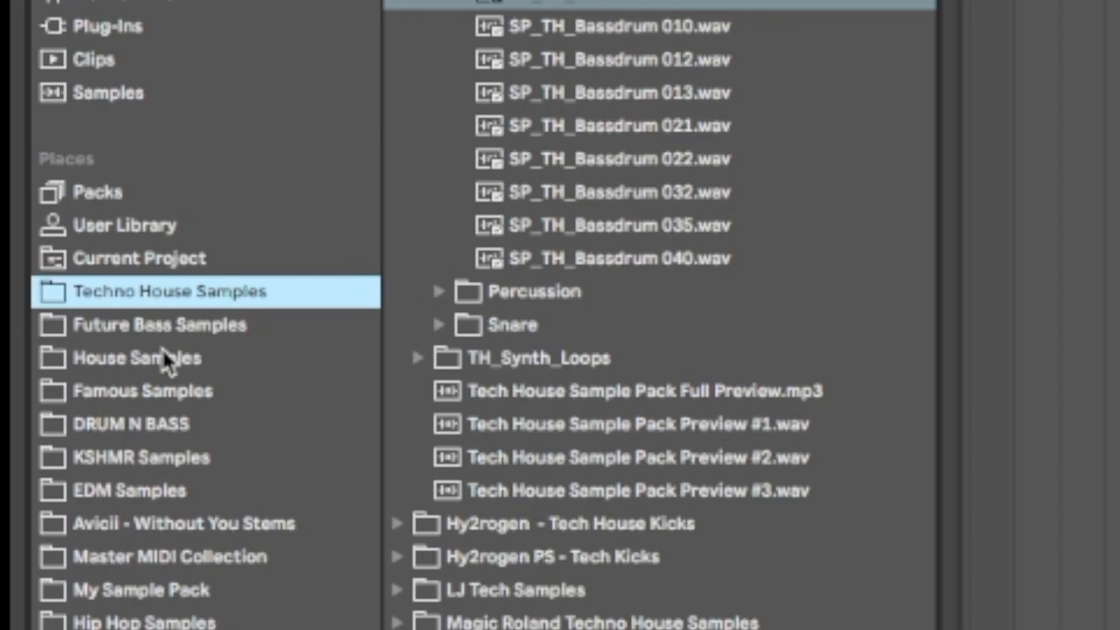
click(165, 358)
click(171, 393)
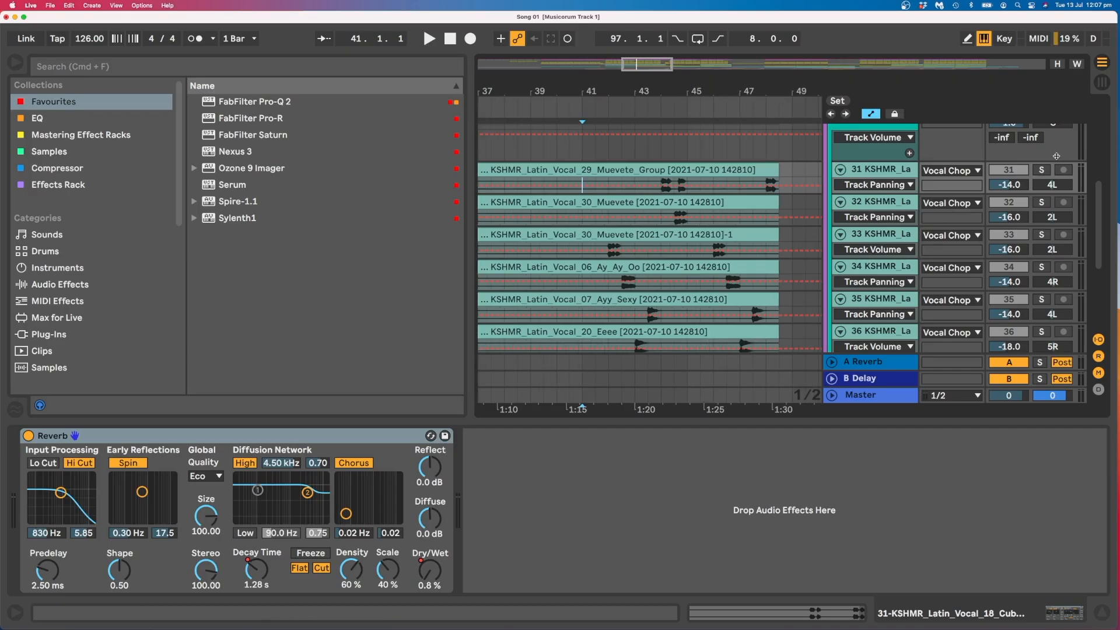
Solo the Vocal Chop group and play the layered vocal chops from 41.1.1.
scroll(1051, 155, up, 2)
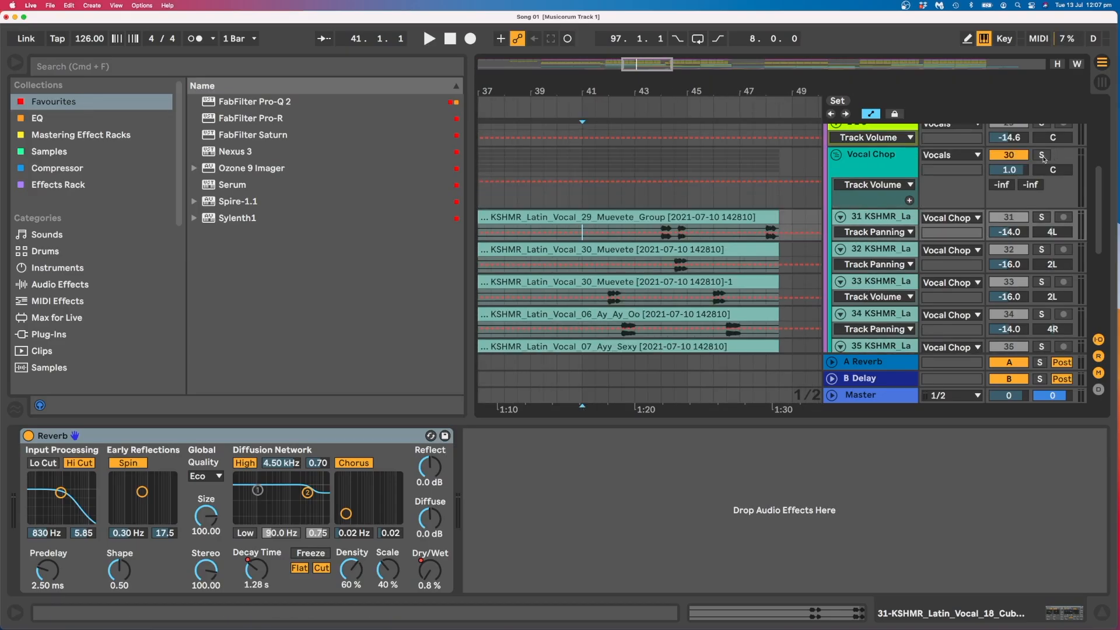
click(1042, 155)
key(space)
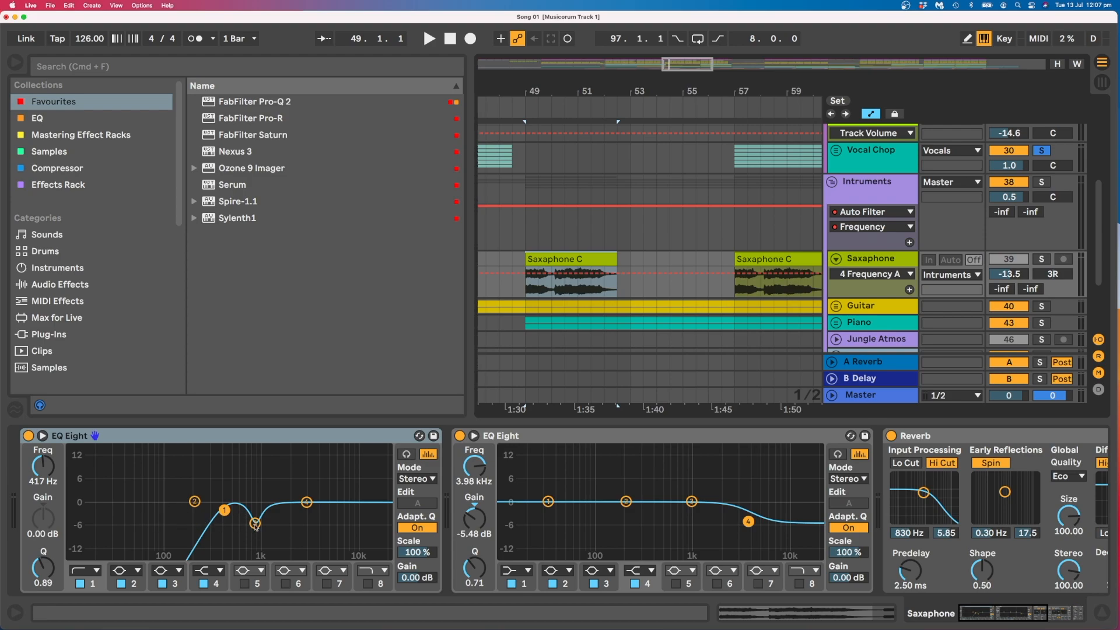
Examine the Saxophone track's device chain: band 3 of the first EQ Eight, the second EQ Eight, the Reverb and the Utility.
click(255, 524)
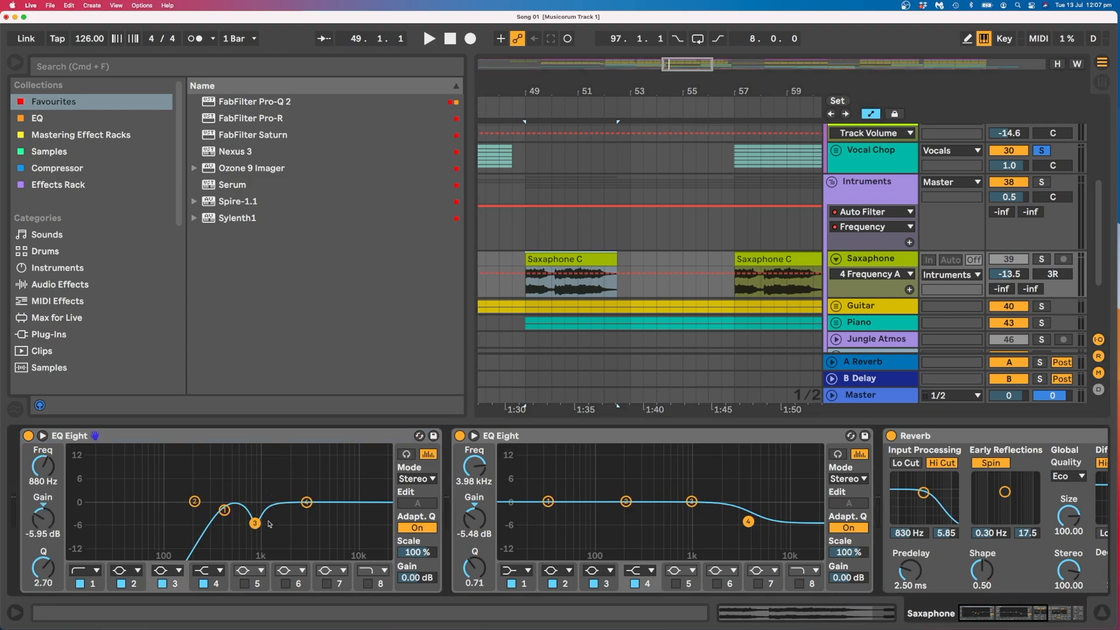
scroll(270, 527, right, 5)
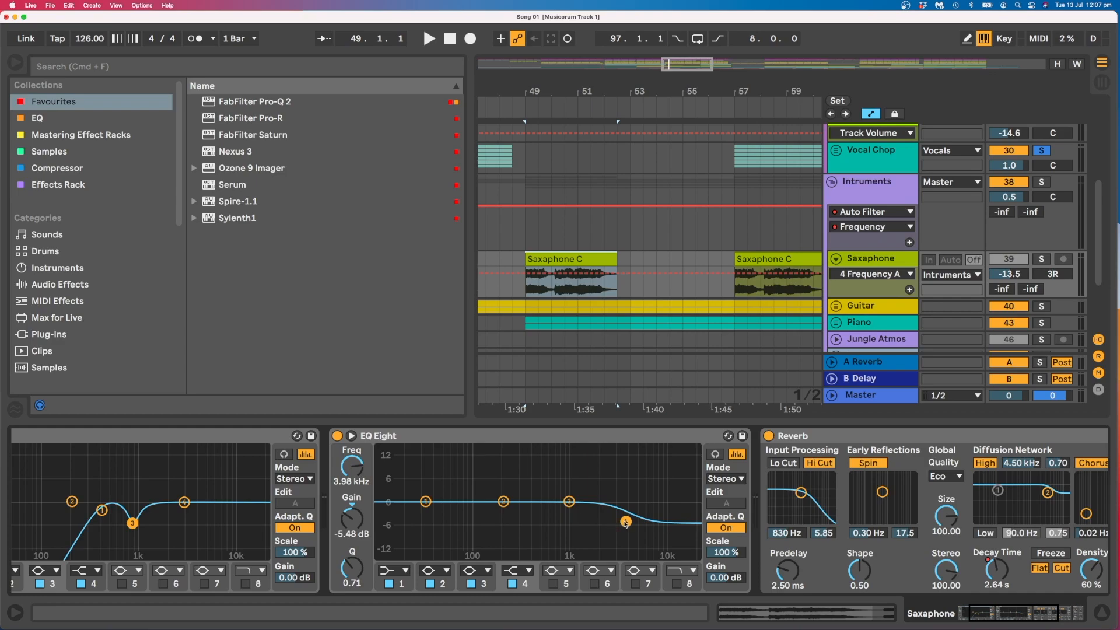
scroll(626, 522, right, 3)
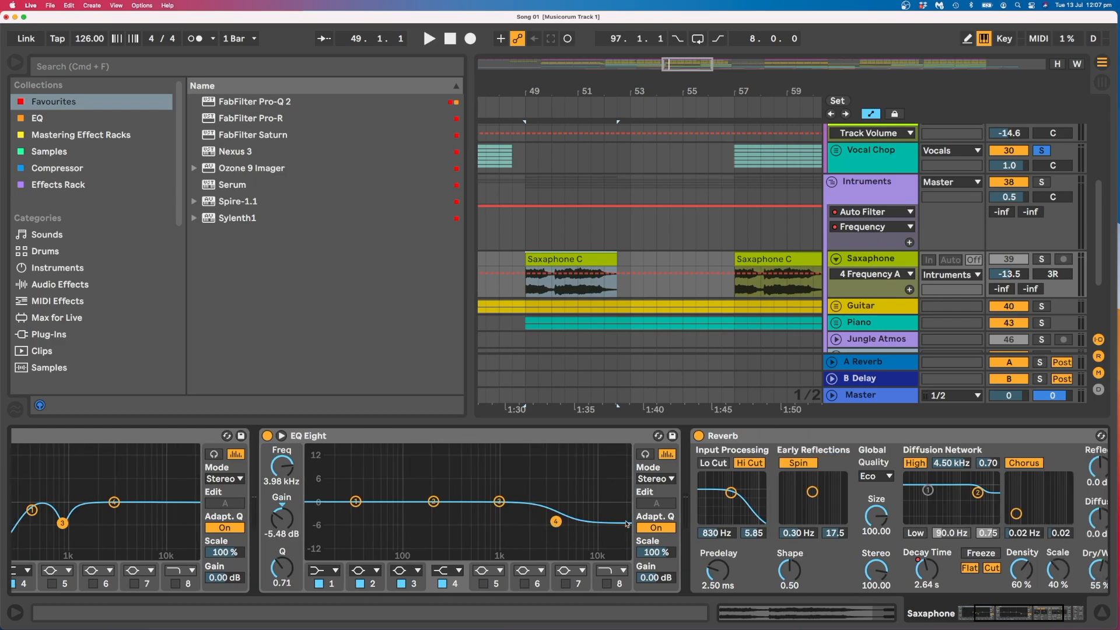
scroll(626, 523, right, 8)
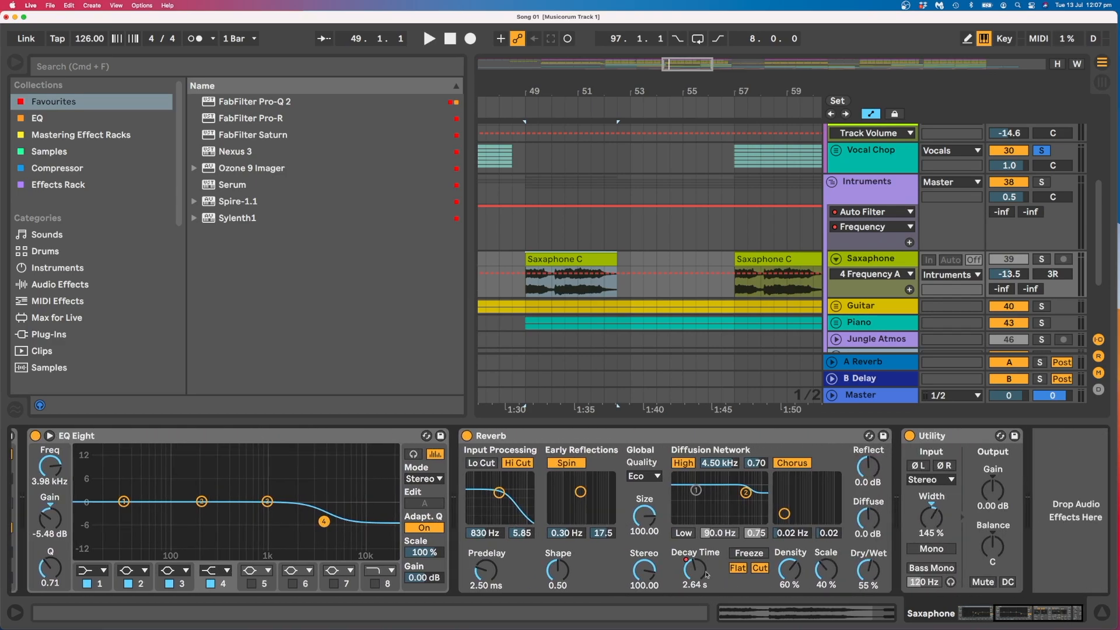
scroll(870, 563, right, 1)
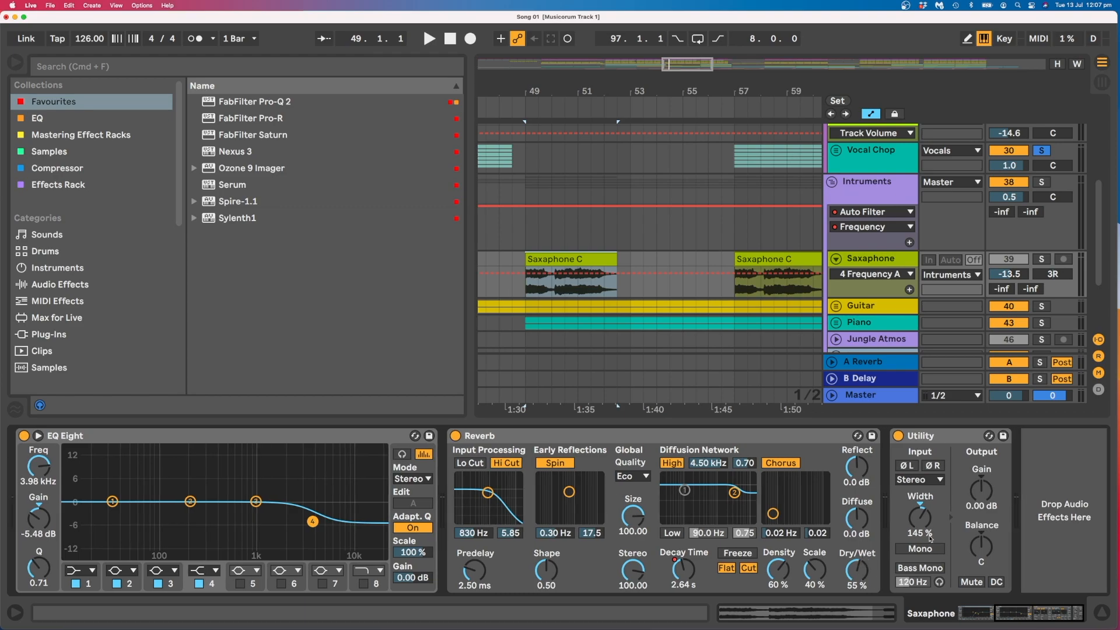
click(946, 447)
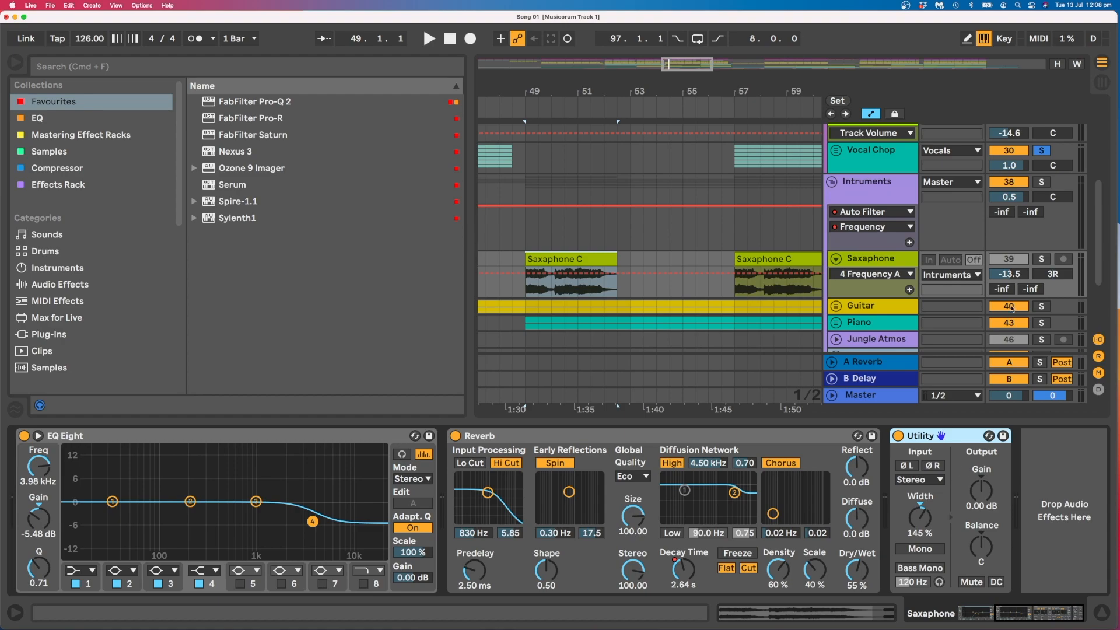
Solo the Saxophone track and play its clip from 49.1.1.
click(1042, 259)
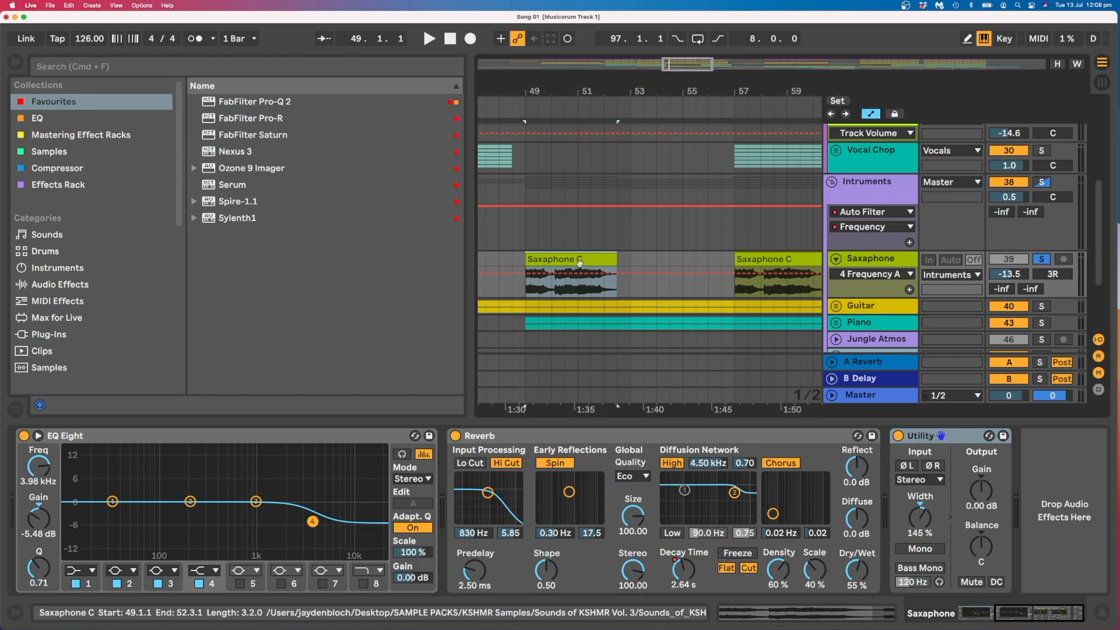
key(space)
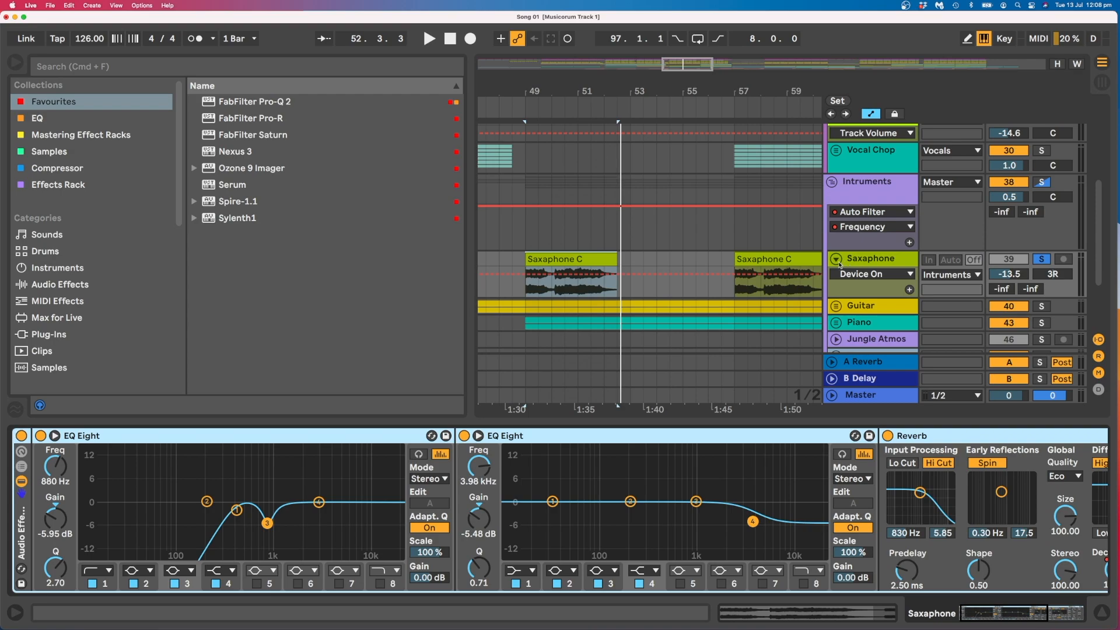
Fold the Saxophone track and unfold the Guitar group with its Right and Left tracks.
click(837, 260)
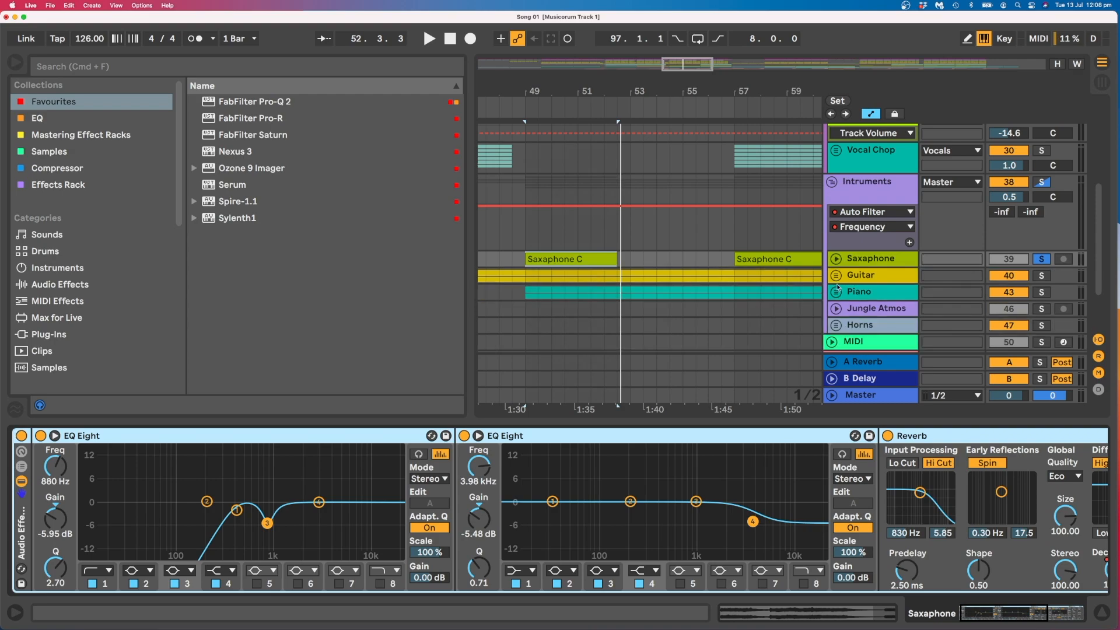
click(836, 278)
scroll(835, 282, down, 3)
click(837, 204)
Compare the device chains of the Right and Left guitar tracks by selecting their clips at bar 49.
click(621, 189)
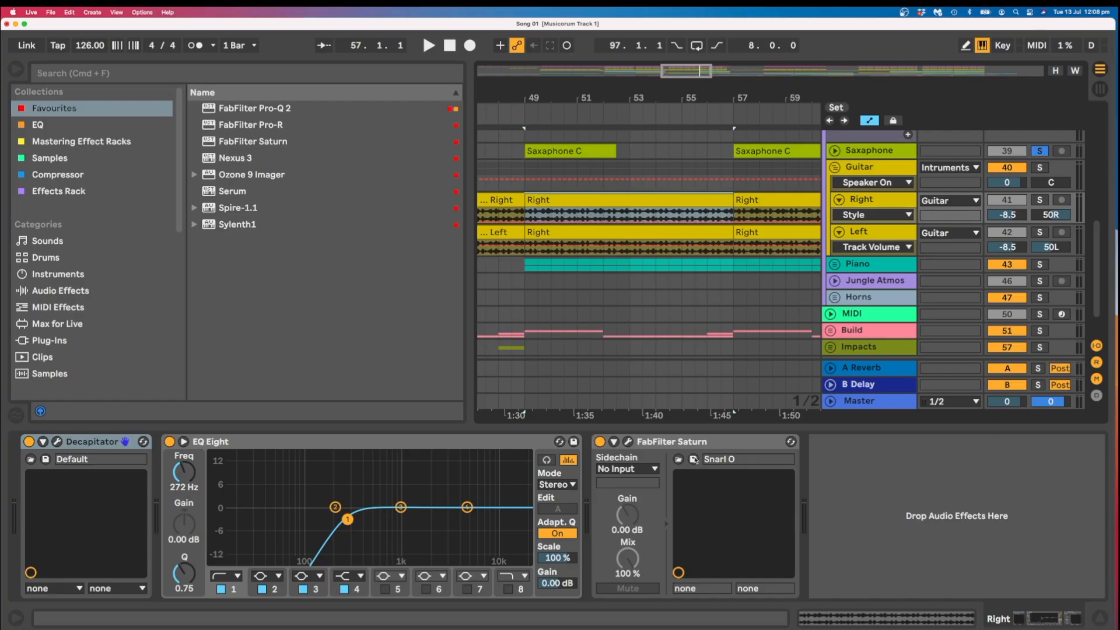
click(616, 250)
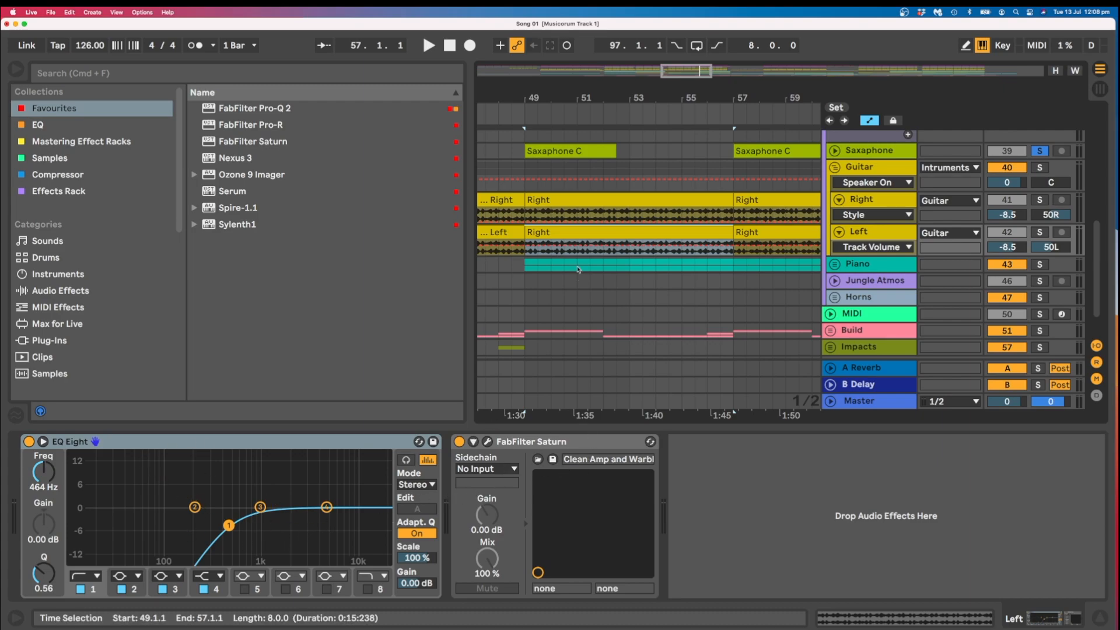
click(718, 201)
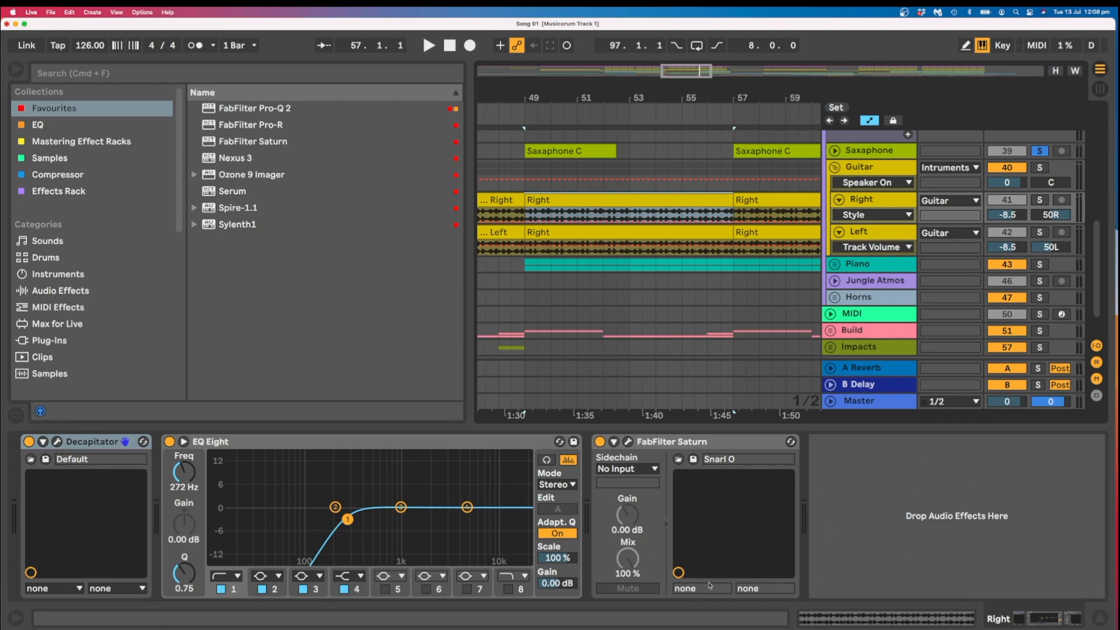
click(524, 166)
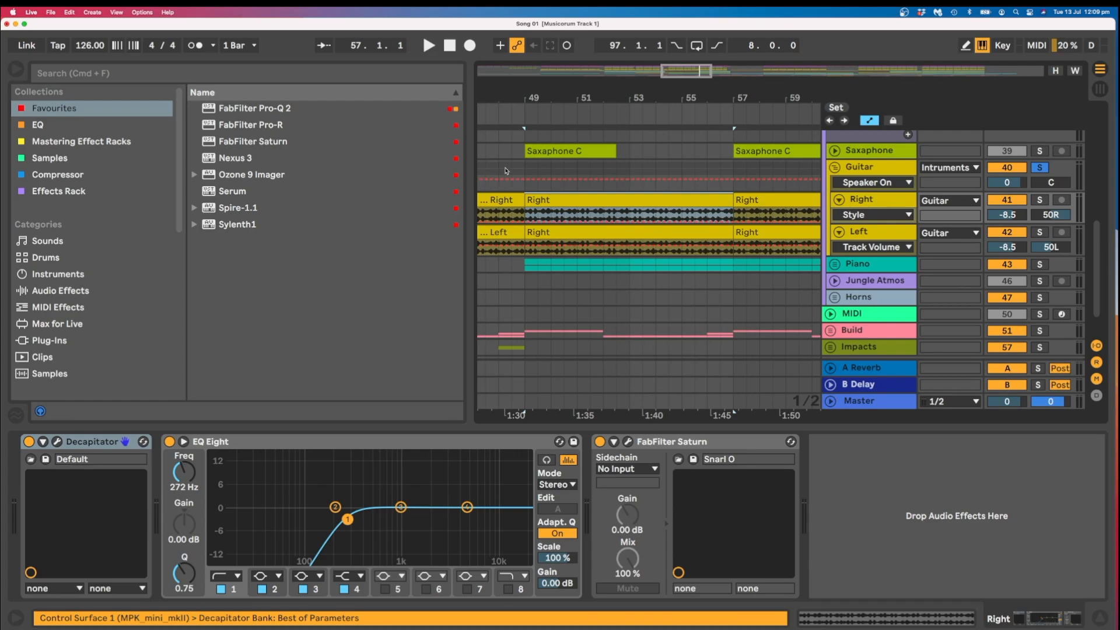
click(525, 169)
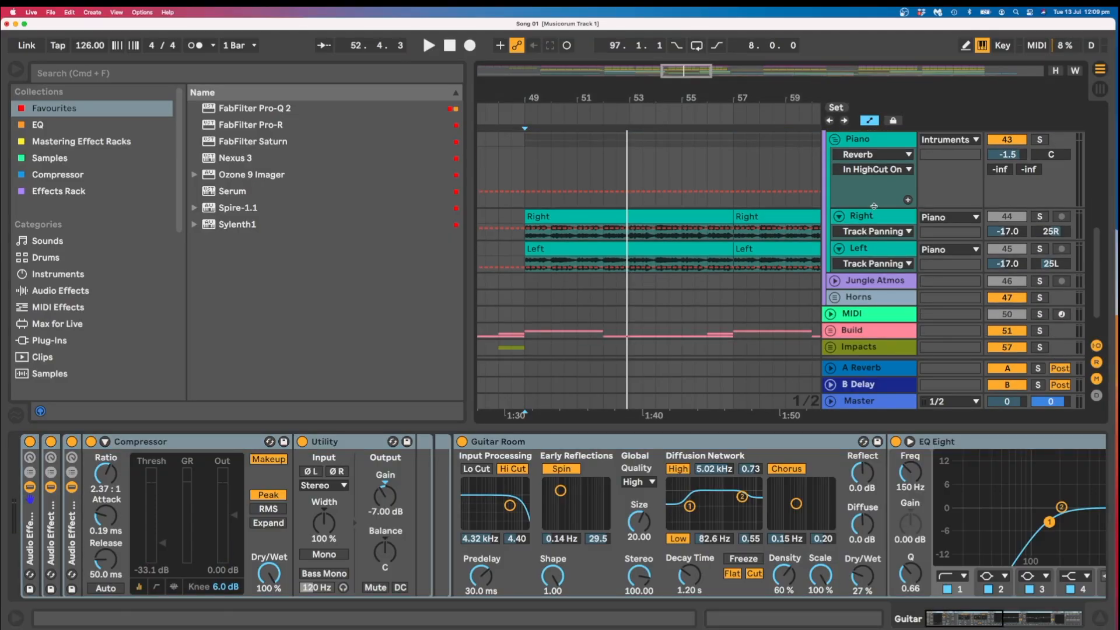
Compare the device chains of the Piano group's Right and Left tracks, and open the Left clip at bar 49 to inspect its sample settings.
click(874, 206)
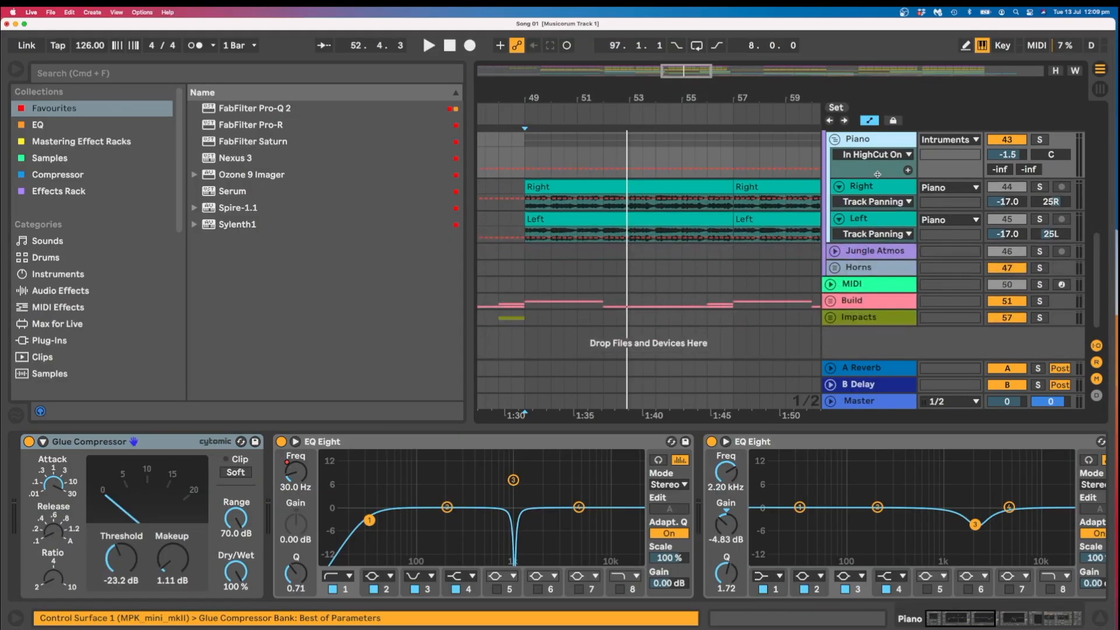
click(632, 188)
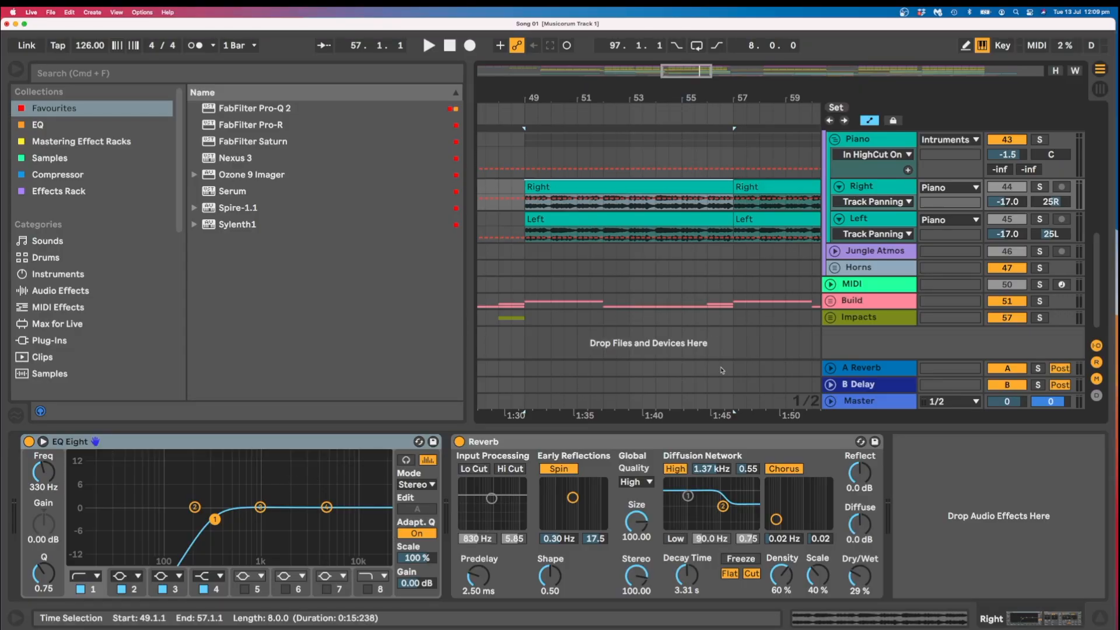
click(690, 217)
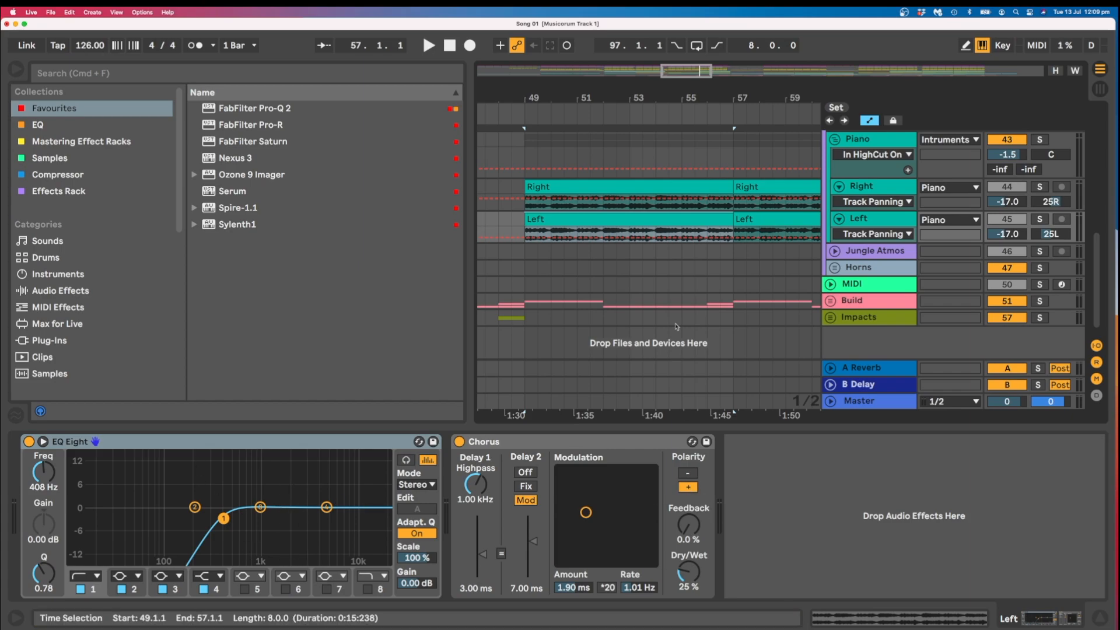
double_click(684, 233)
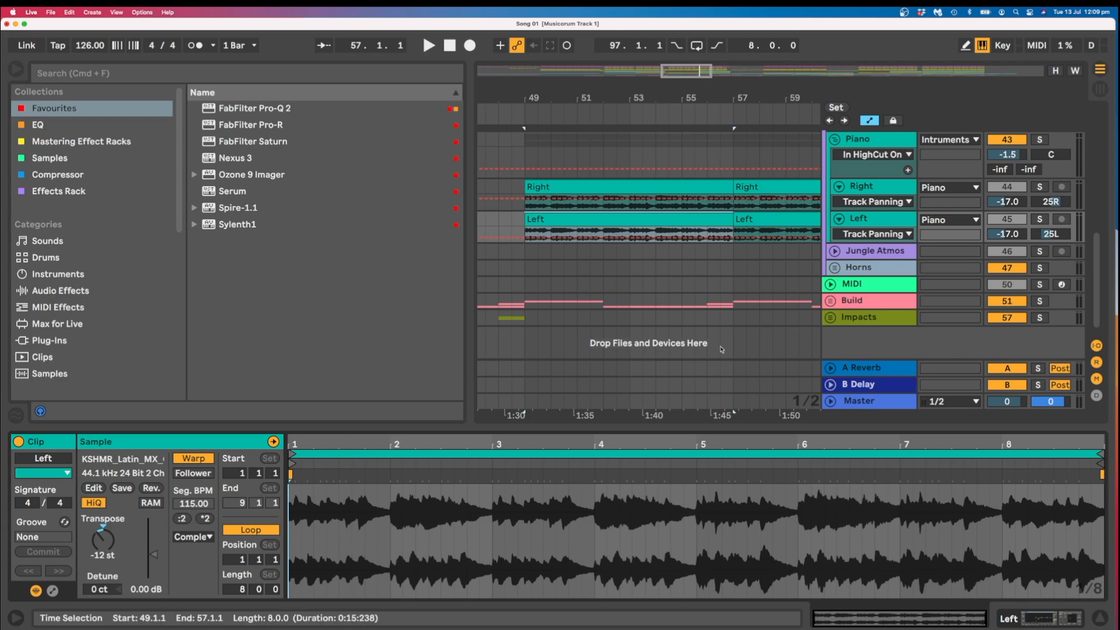
Solo the Right piano track and play its clip from 49.1.1.
click(1042, 187)
click(713, 186)
key(space)
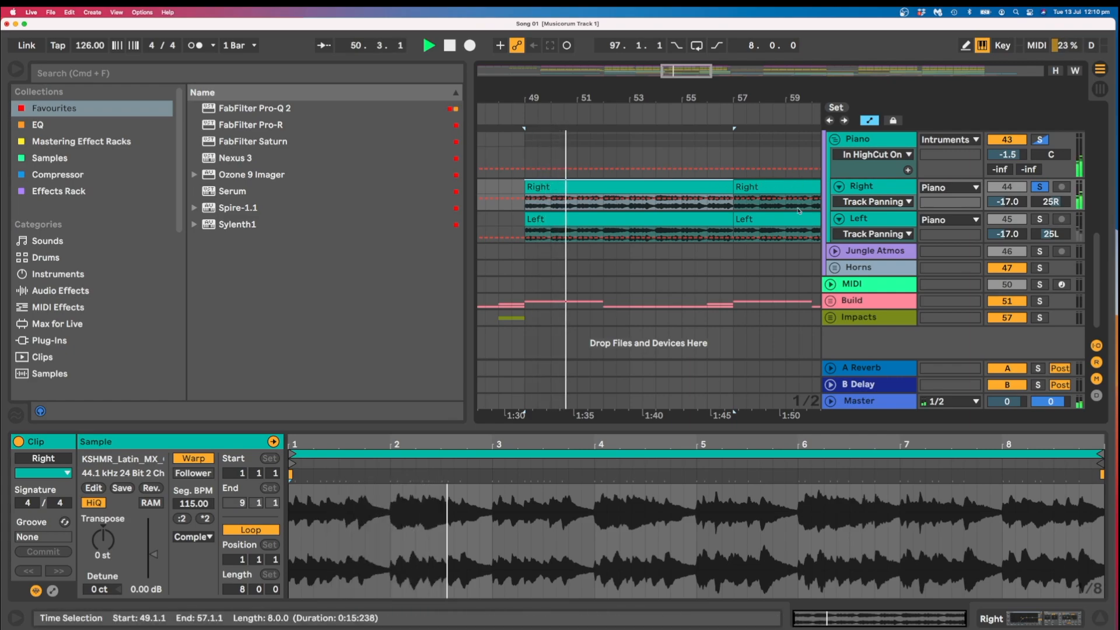
key(space)
Audition the soloed Left piano track from 49.1.1, and the whole Piano group from the same point.
click(1040, 219)
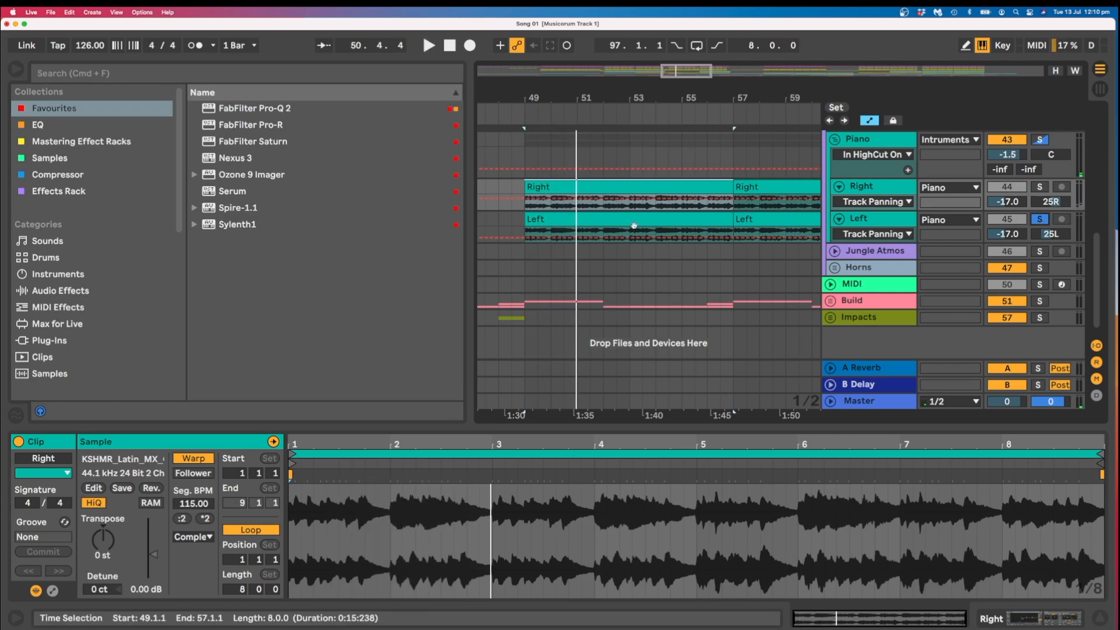
click(634, 219)
key(space)
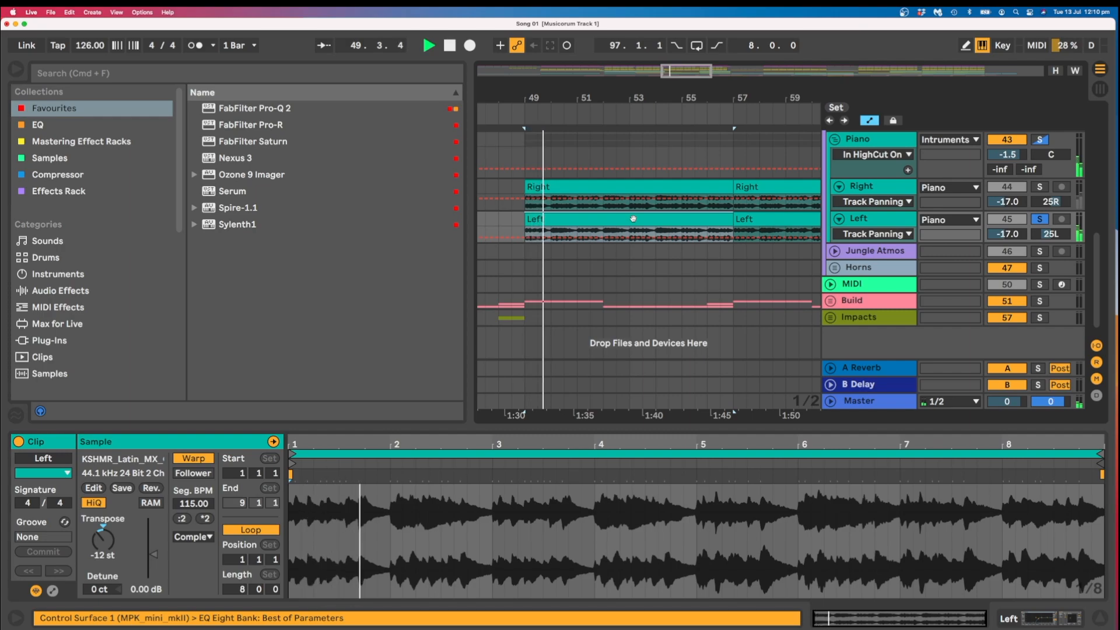
key(space)
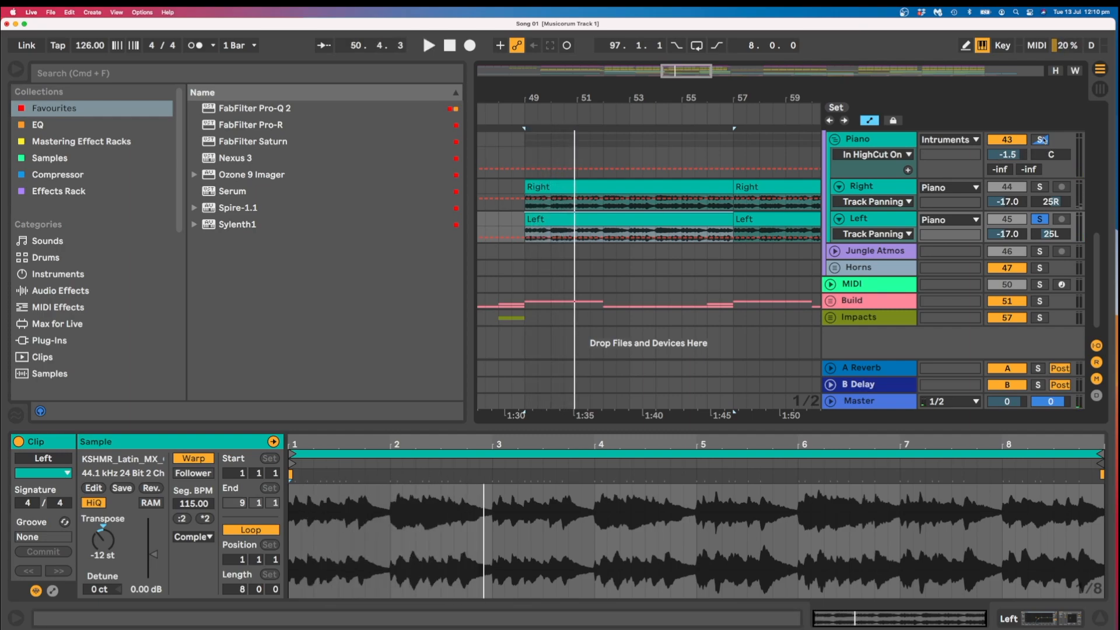
click(1043, 140)
key(space)
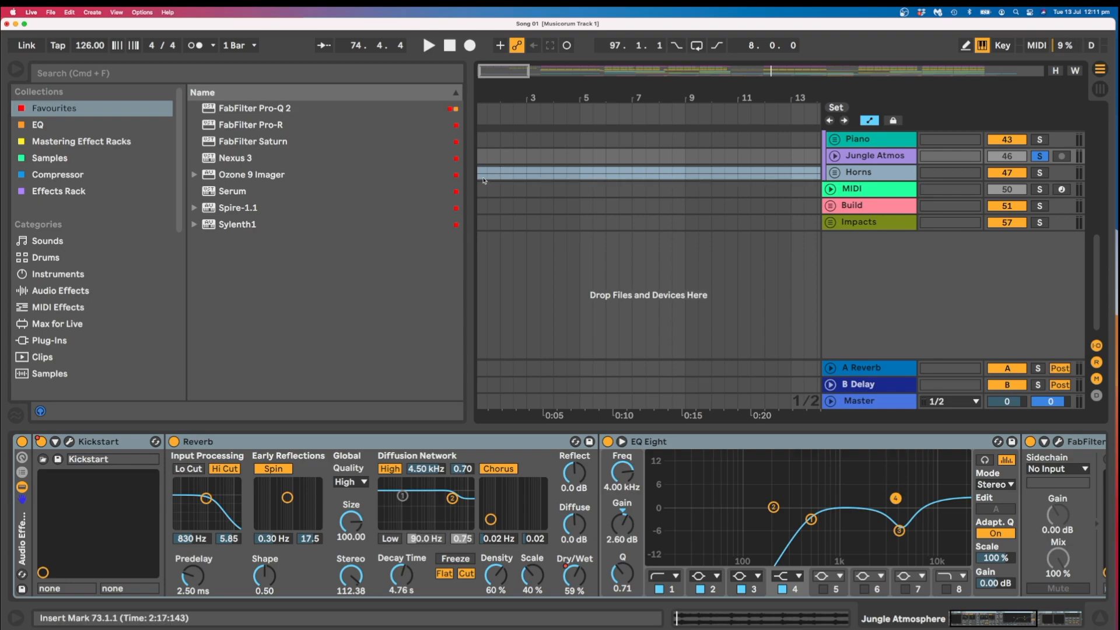
Unfold the Horns group and examine the two EQ Eight devices on its Left track.
click(875, 172)
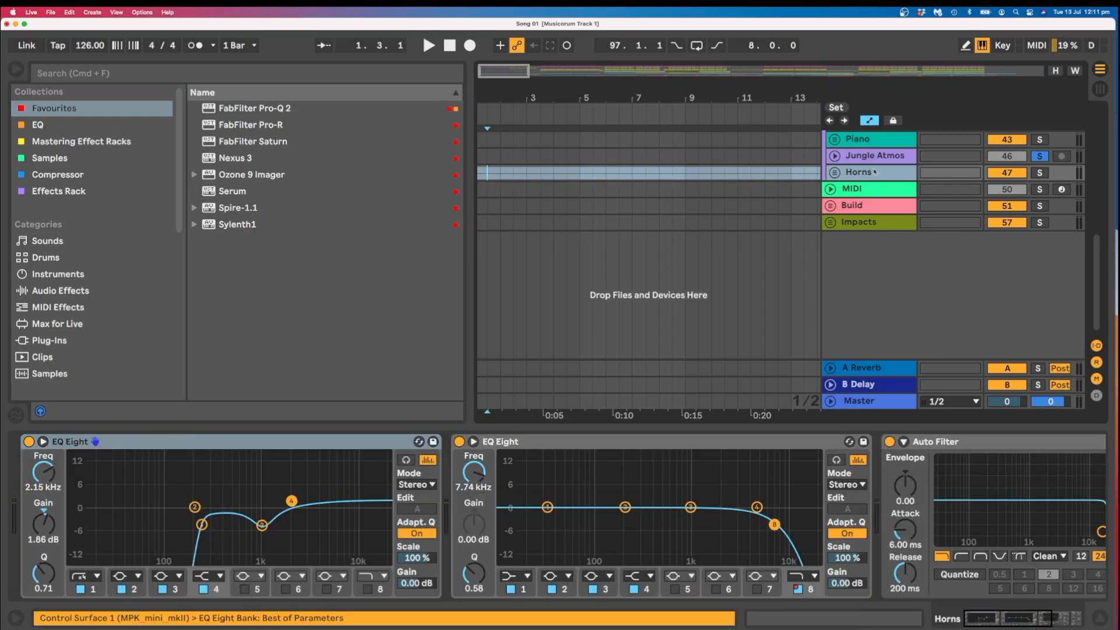
click(836, 174)
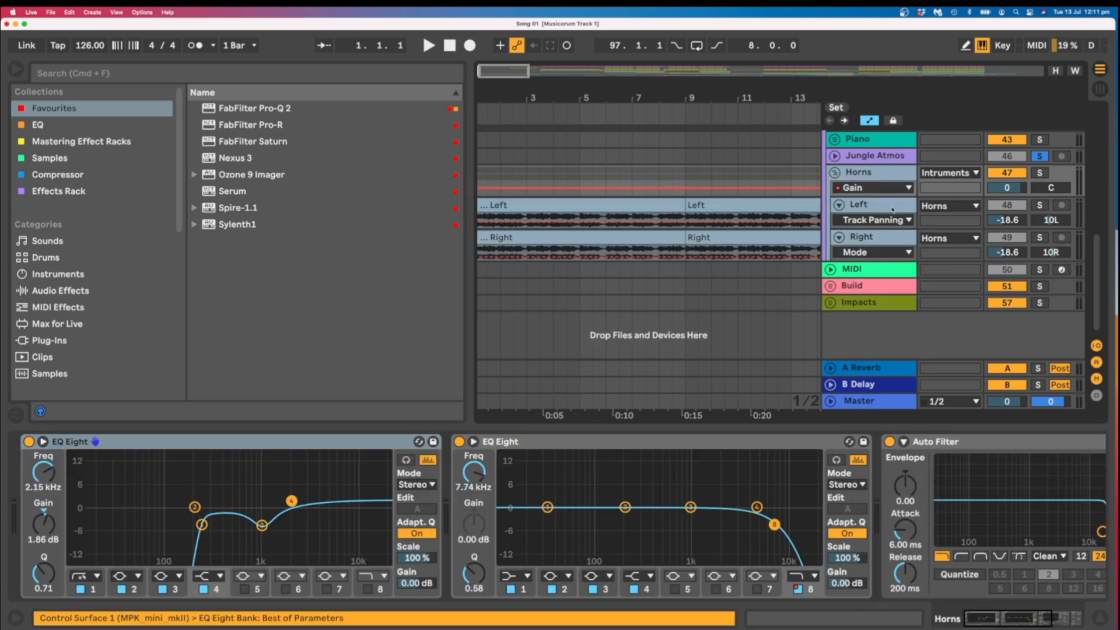
click(673, 206)
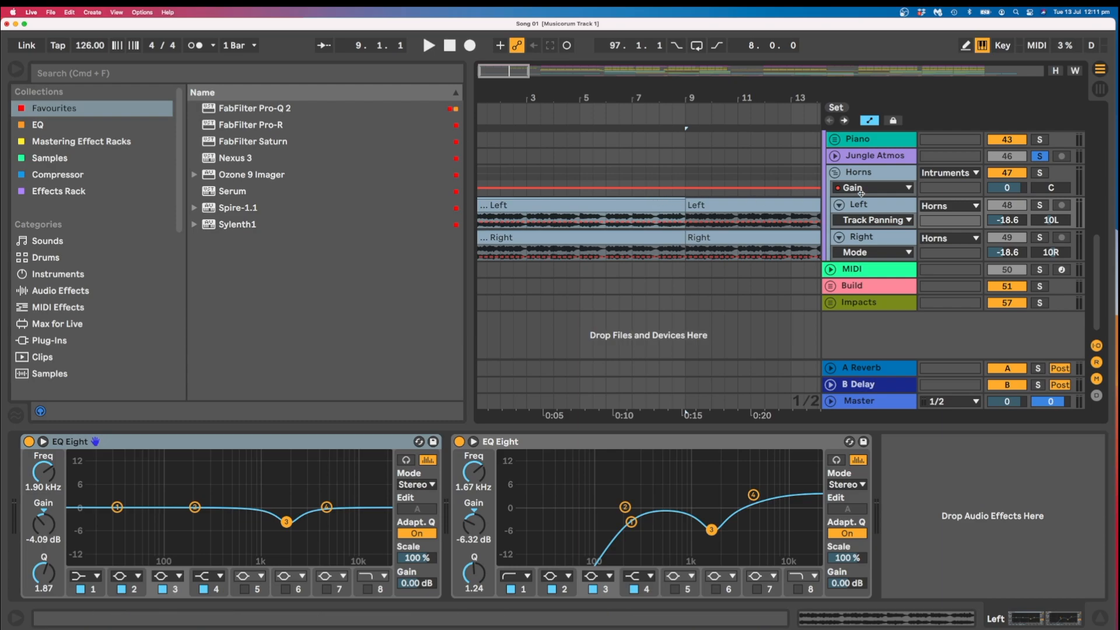
Solo the Left horns track and play its clip from 1.1.1.
click(1040, 205)
key(space)
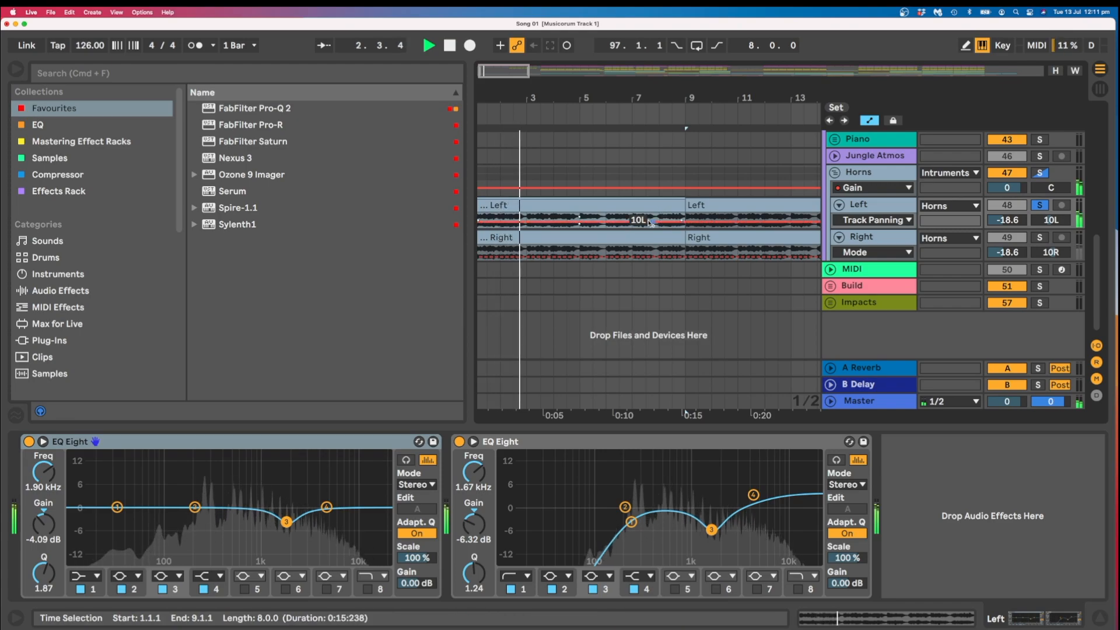
key(space)
Solo the Right horns track, examine its EQ Eight, Erosion and Delay, and play its clip from 1.1.1.
click(662, 238)
click(1040, 237)
scroll(532, 531, right, 10)
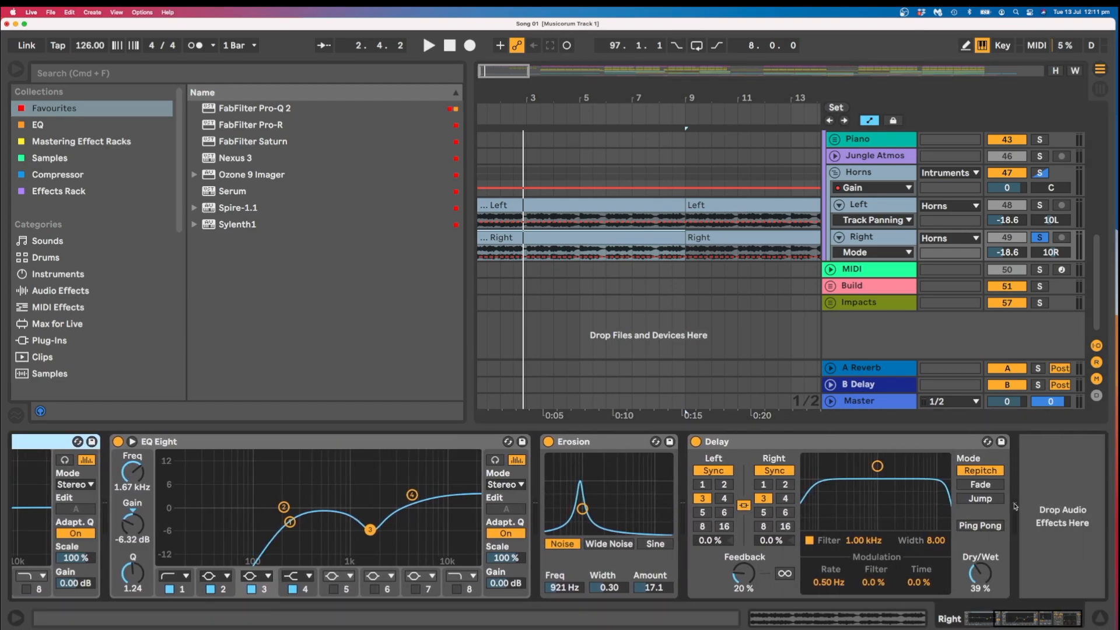
key(space)
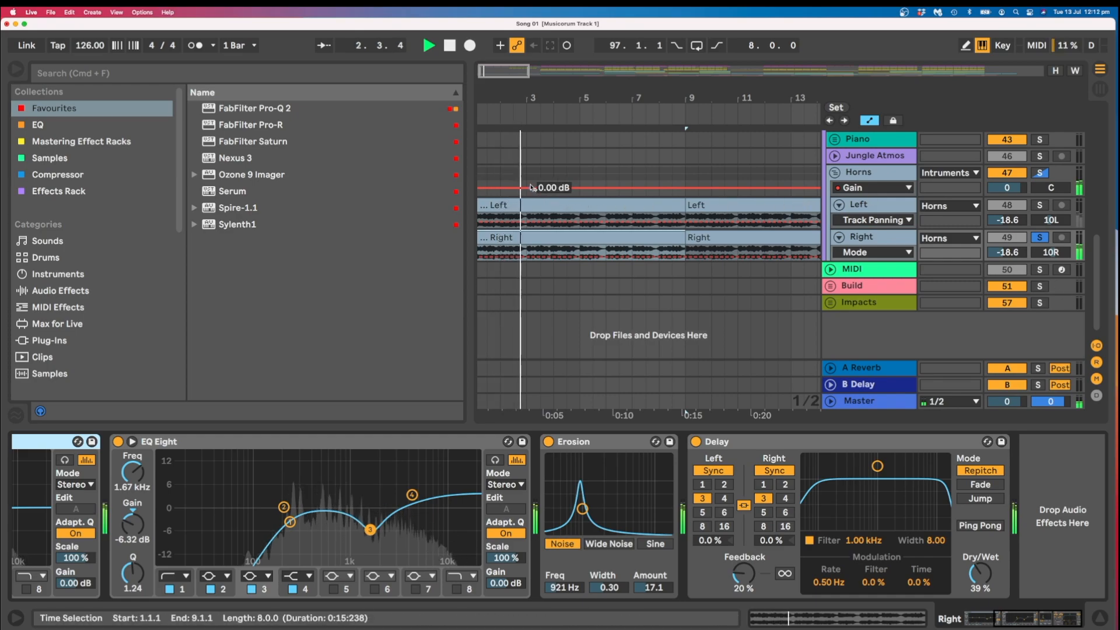
key(space)
Select the Horns group at 1.1.1, solo the whole group and play it.
click(481, 178)
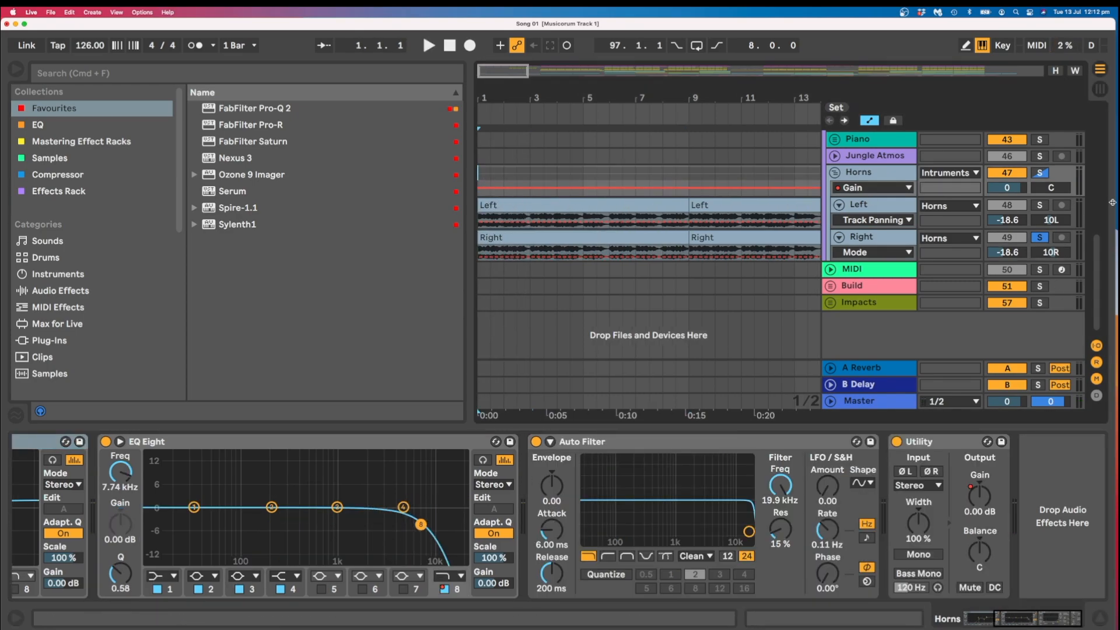
click(1041, 175)
key(space)
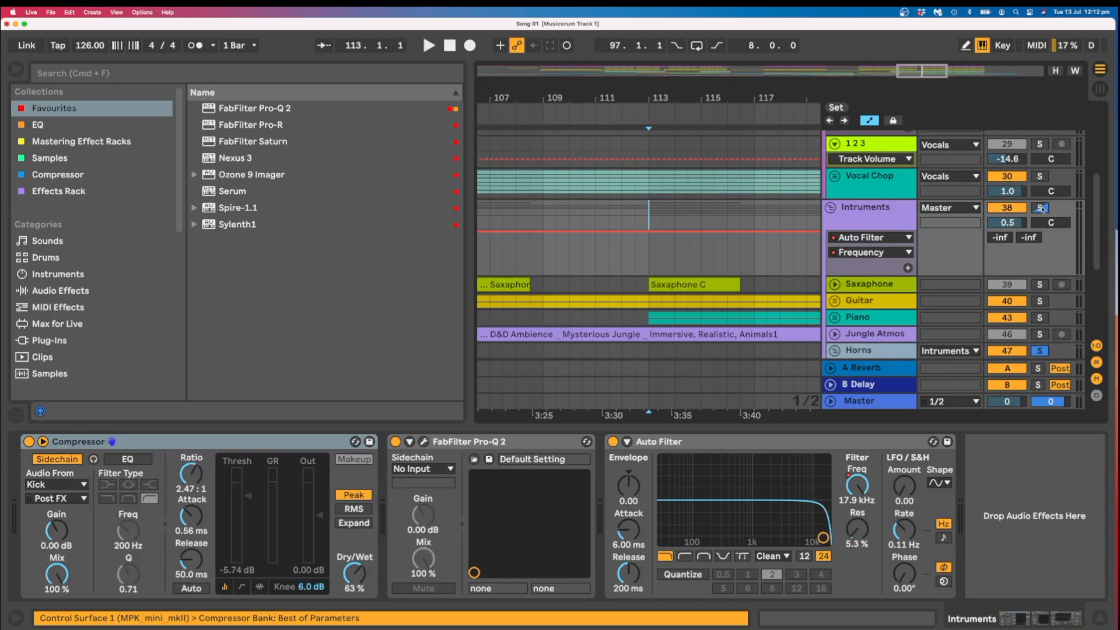
Solo the Intruments group and play all its layers together from 113.1.1.
click(1041, 207)
key(space)
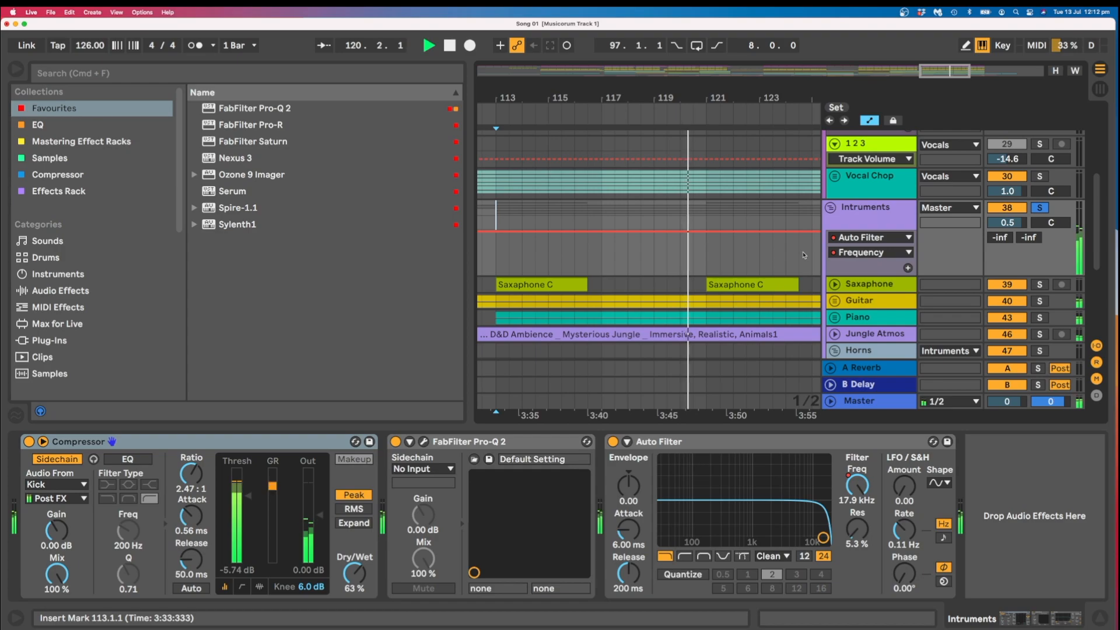
key(space)
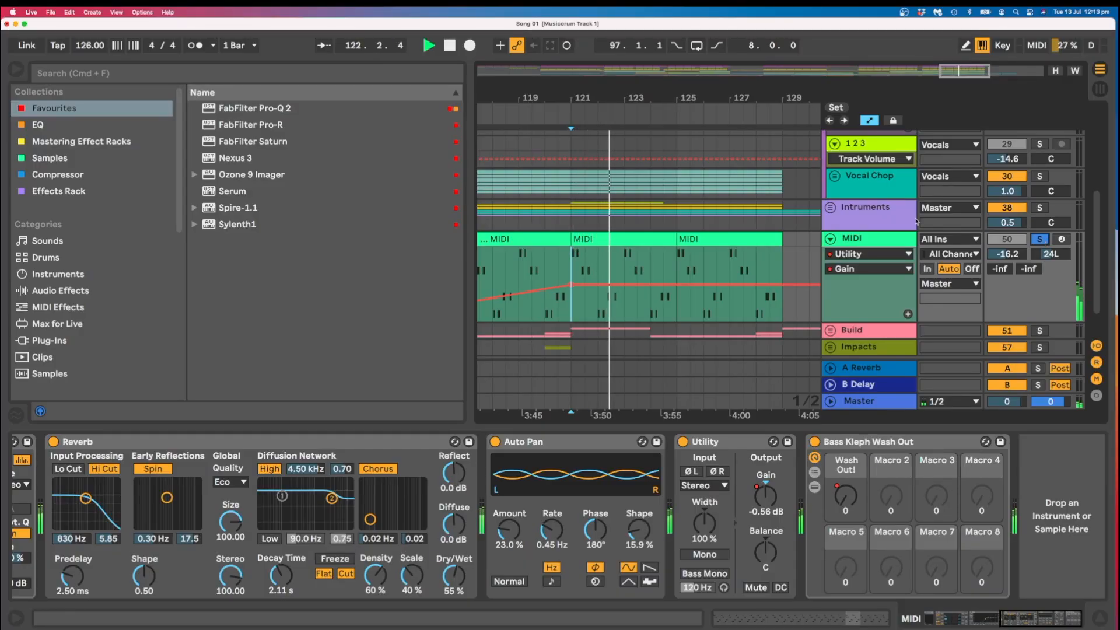
Stop the playback and play the Build group's VEDH Uplifter 044 clip from 93.1.1.
key(space)
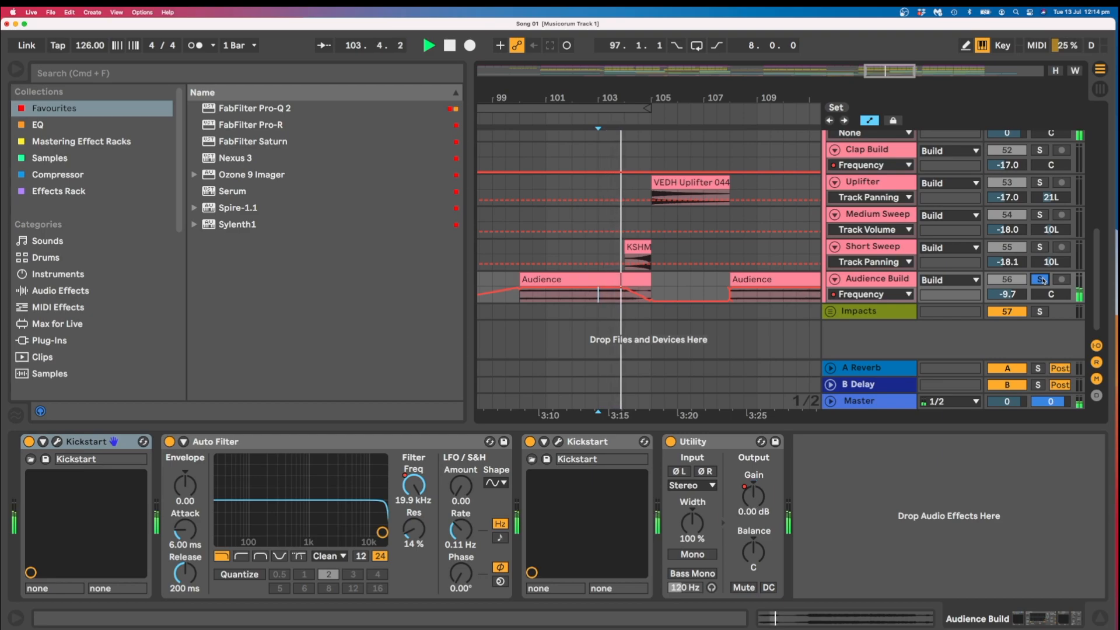
scroll(759, 232, up, 2)
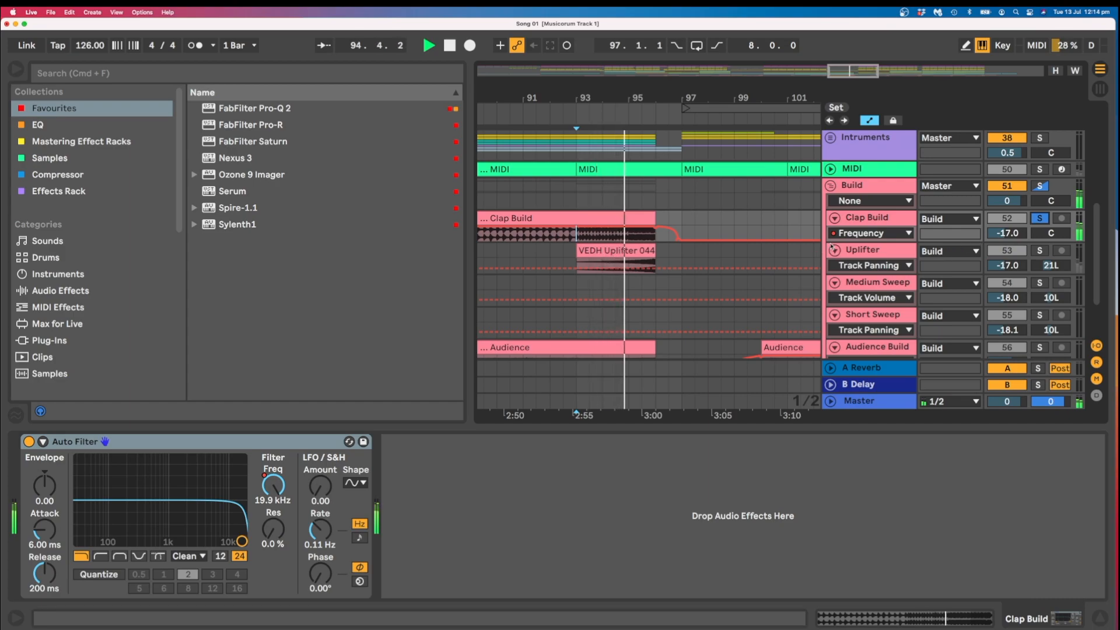
key(space)
click(642, 252)
key(space)
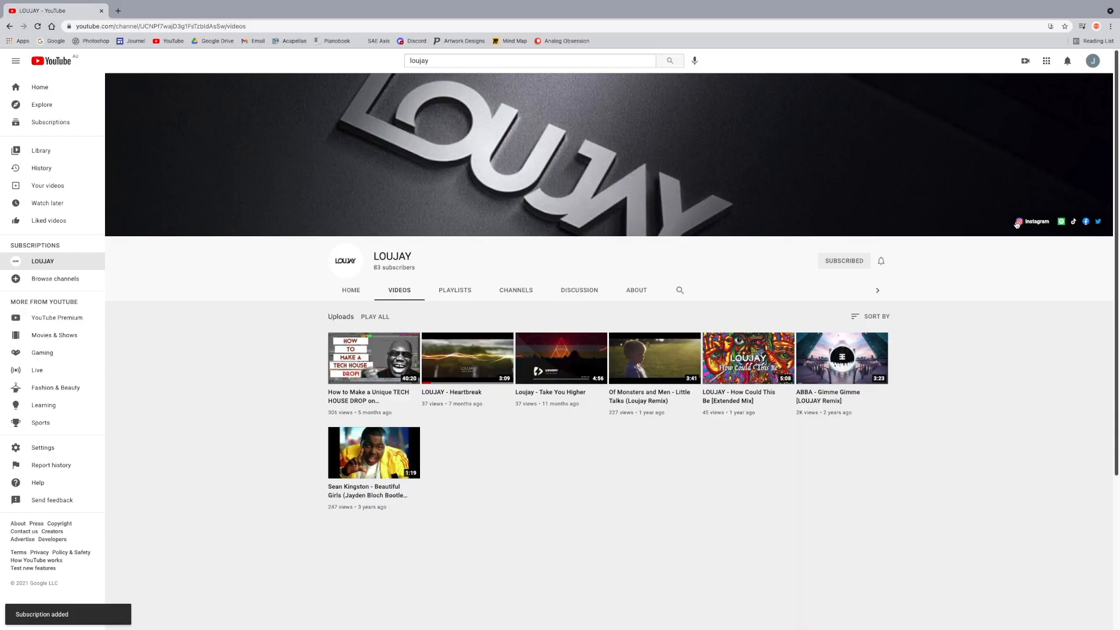
Switch to YouTube in the browser and subscribe to the LOUJAY channel.
click(1027, 221)
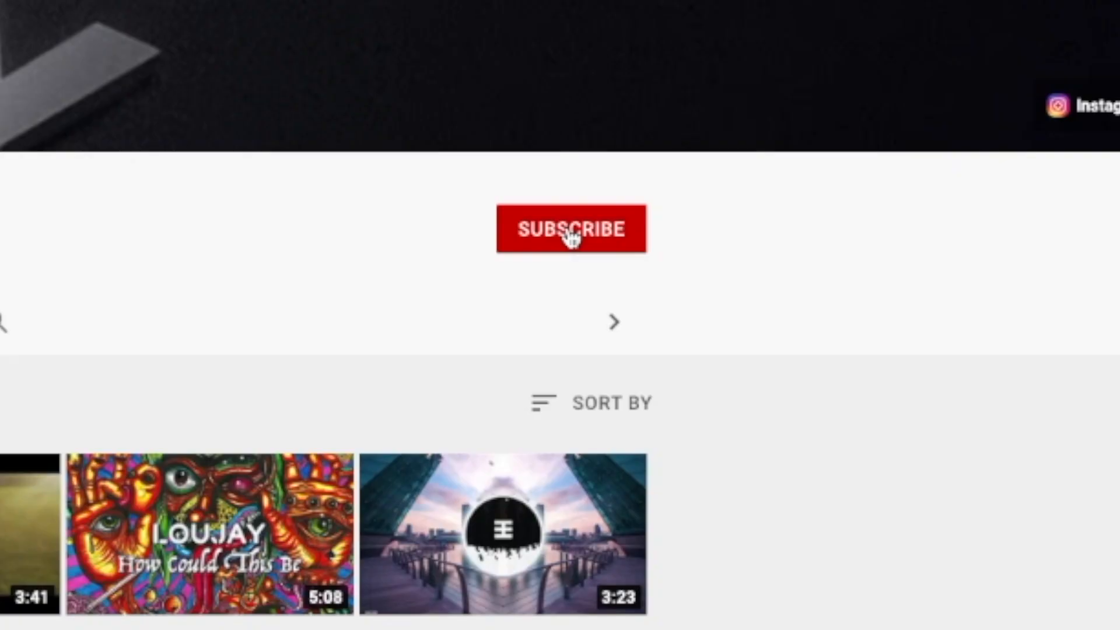
click(570, 236)
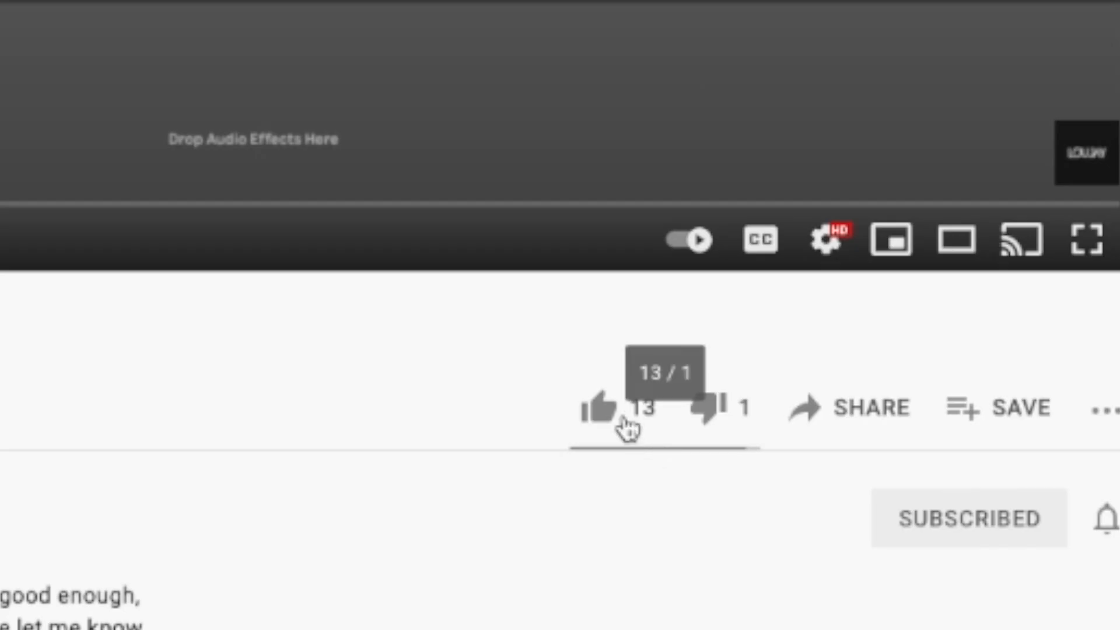
click(622, 426)
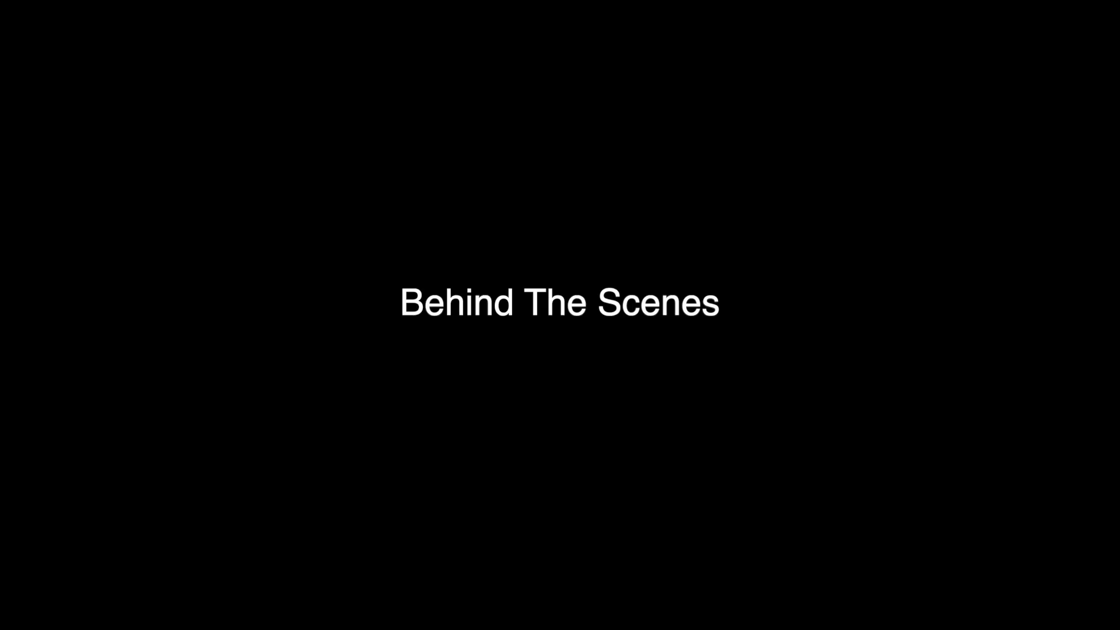
Search YouTube for "Hot spanish girls dancing".
text(Hot)
text( s)
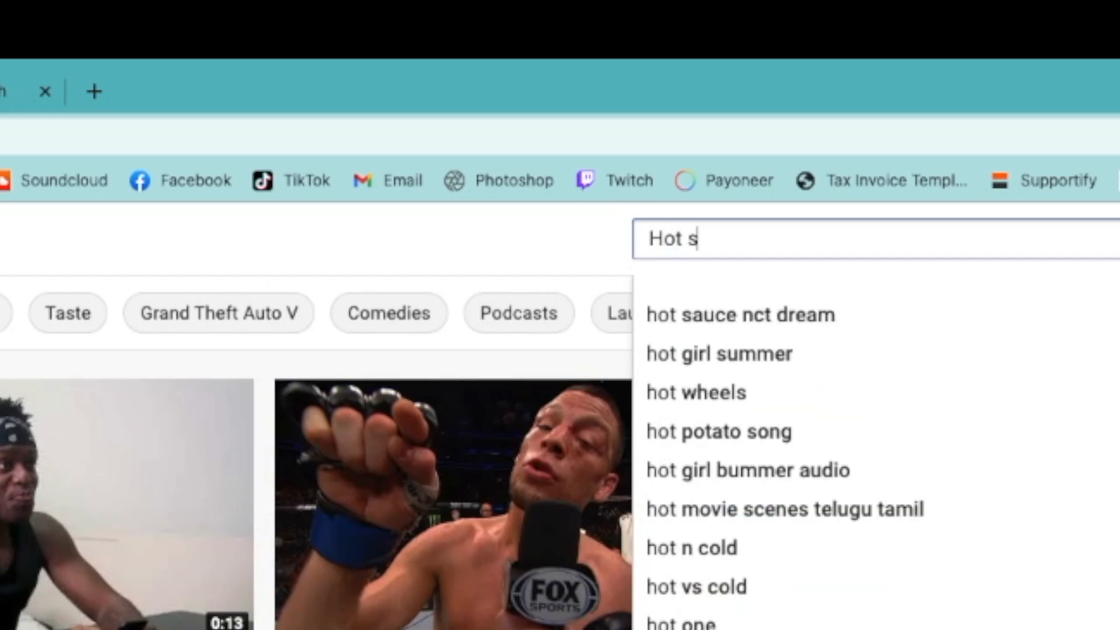
text(panish girls da)
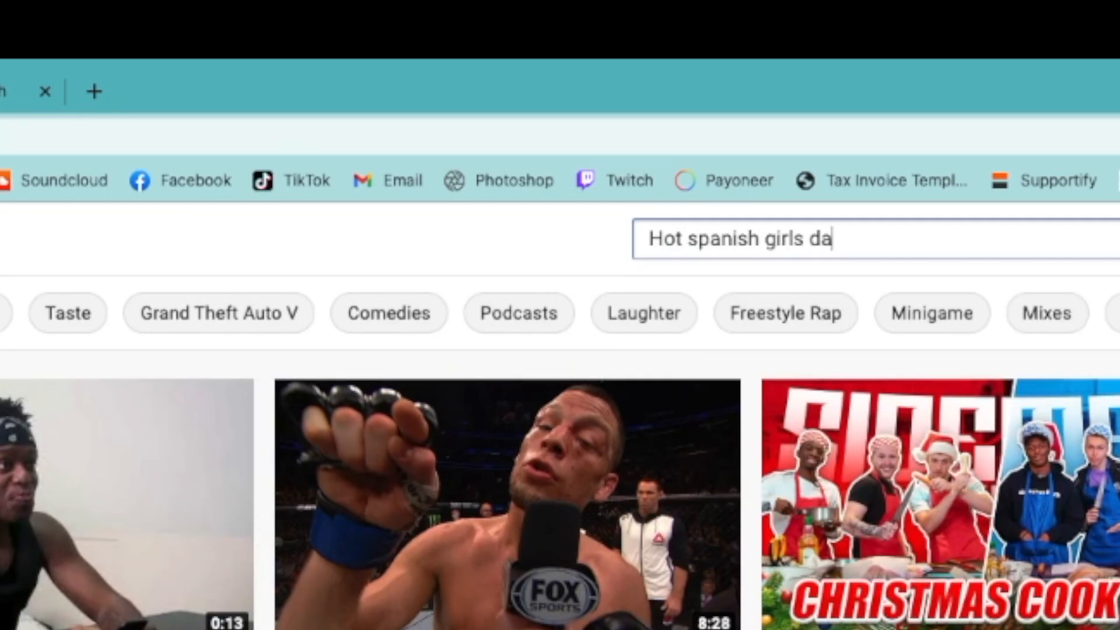
text(ncing)
key(Return)
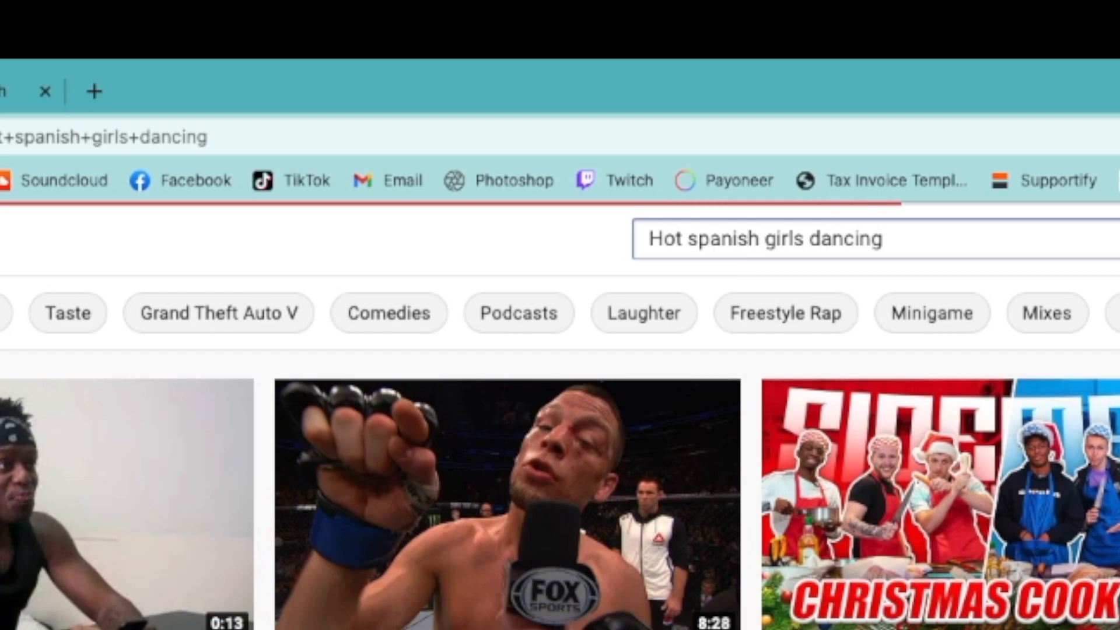